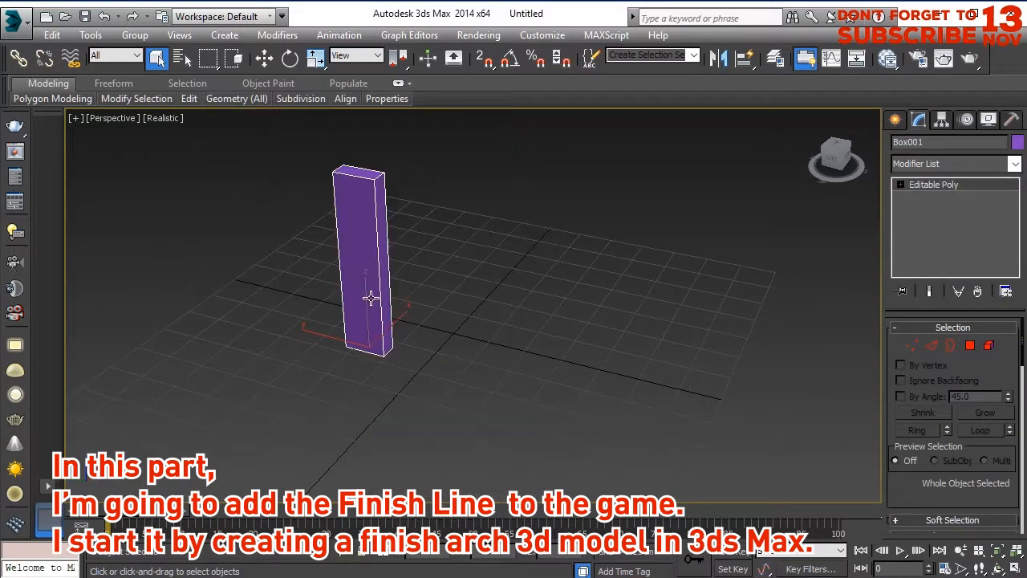
Convert the box to an editable poly, clone it as an element for the second pillar, and connect both pillars' edges with one segment.
{"action": "right_click", "coordinate": [357, 277]}
{"action": "left_click", "coordinate": [374, 284]}
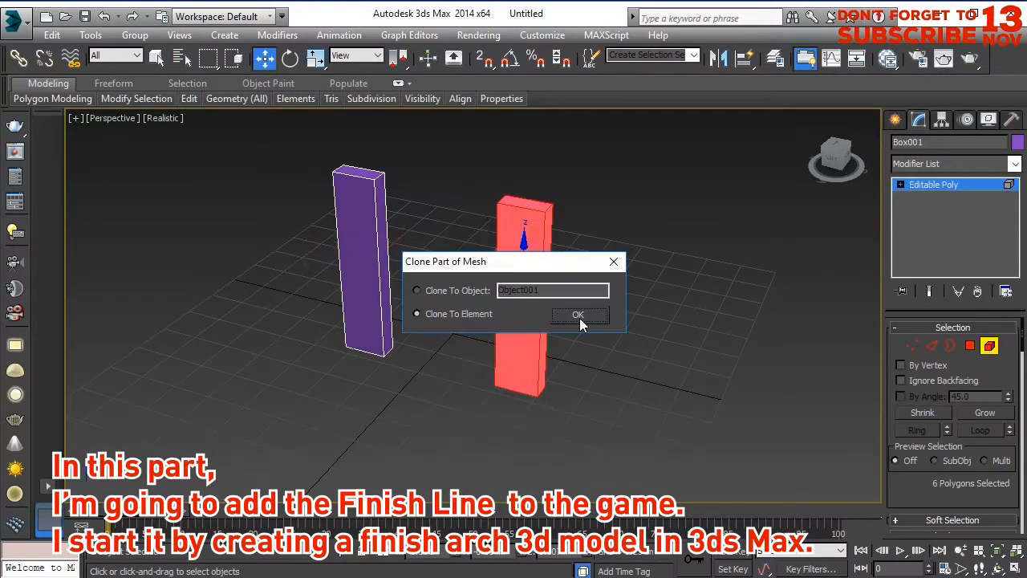
{"action": "left_click", "coordinate": [576, 313]}
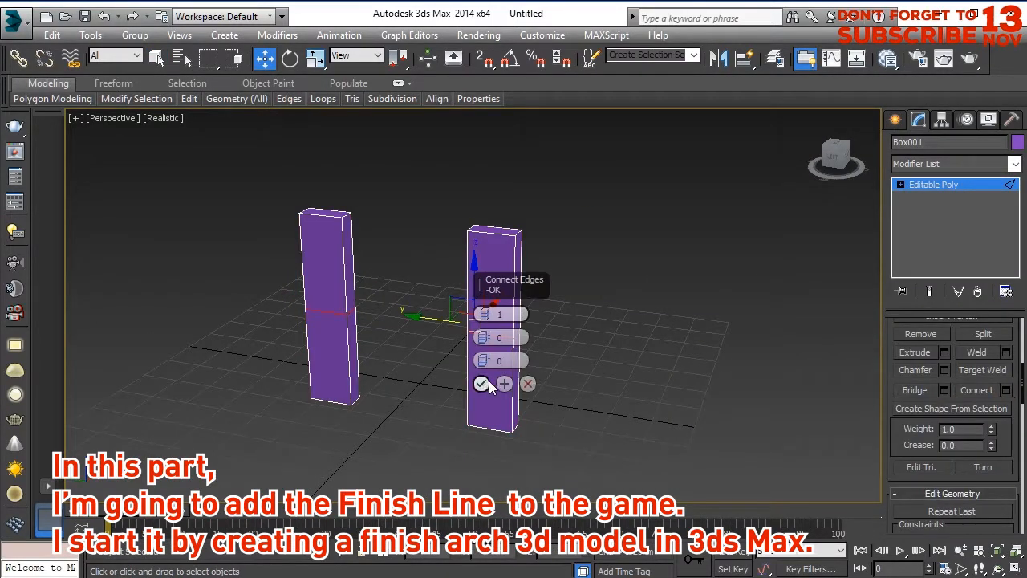
{"action": "left_click", "coordinate": [482, 383]}
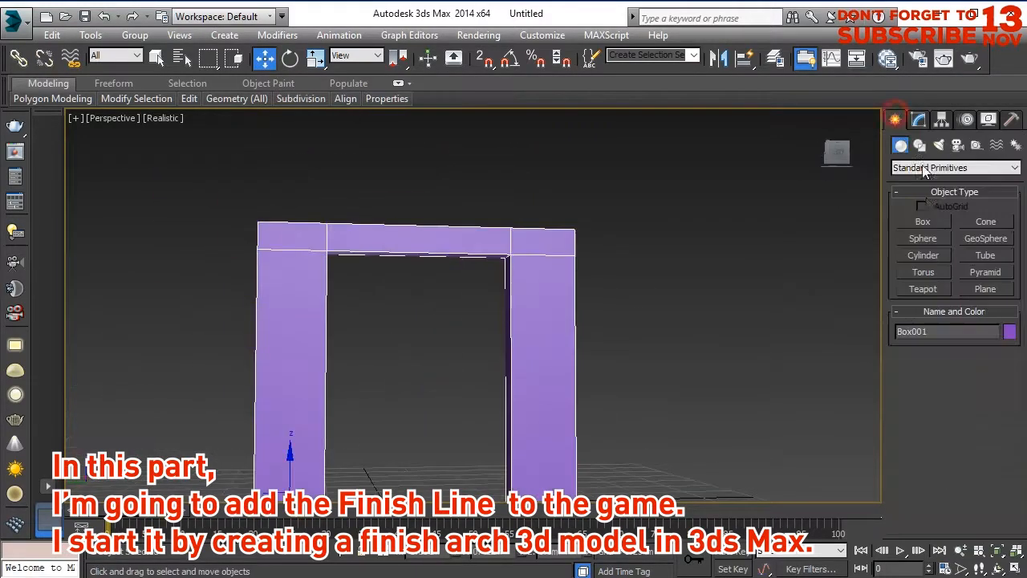
Create 3D FINISH text and attach it to the arch.
{"action": "left_click", "coordinate": [920, 144]}
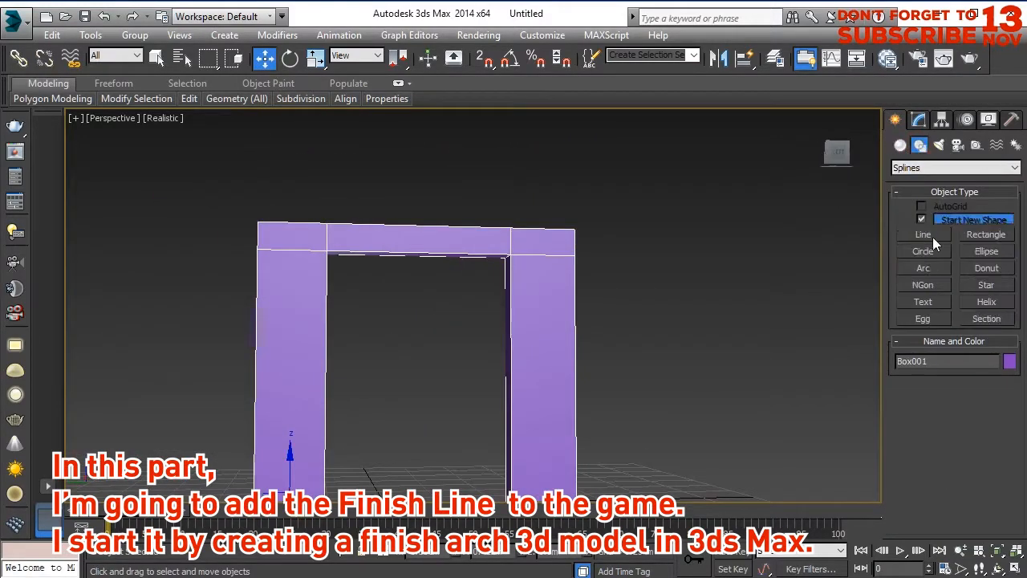
{"action": "left_click", "coordinate": [923, 302]}
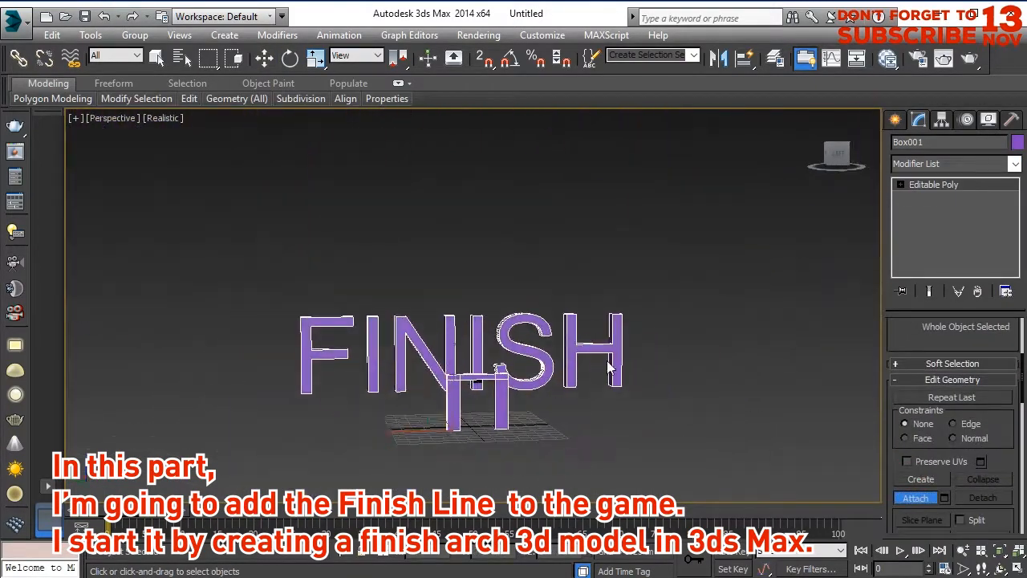
{"action": "right_click", "coordinate": [609, 367]}
Move and scale the FINISH lettering element to sit on top of the arch's crossbar.
{"action": "key", "text": "5"}
{"action": "key", "text": "w"}
{"action": "left_click_drag", "start_coordinate": [242, 184], "coordinate": [700, 343]}
{"action": "middle_click_drag", "start_coordinate": [450, 353], "coordinate": [395, 350], "text": "alt"}
{"action": "key", "text": "r"}
{"action": "scroll", "coordinate": [968, 509], "scroll_direction": "down", "scroll_amount": 10}
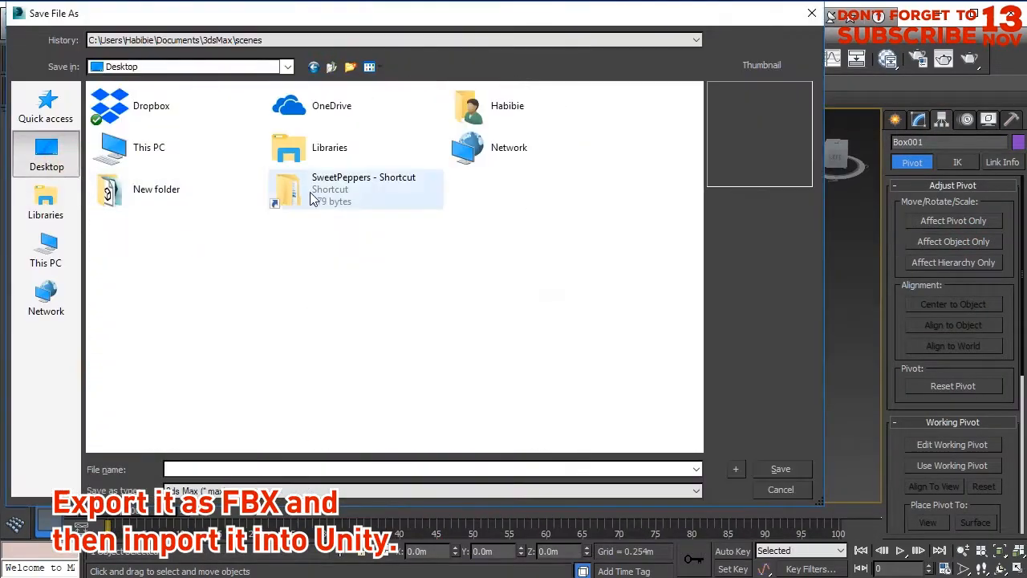
Save the scene as FinishArch.max in New folder and rename the arch object FinishArch.
{"action": "double_click", "coordinate": [164, 196]}
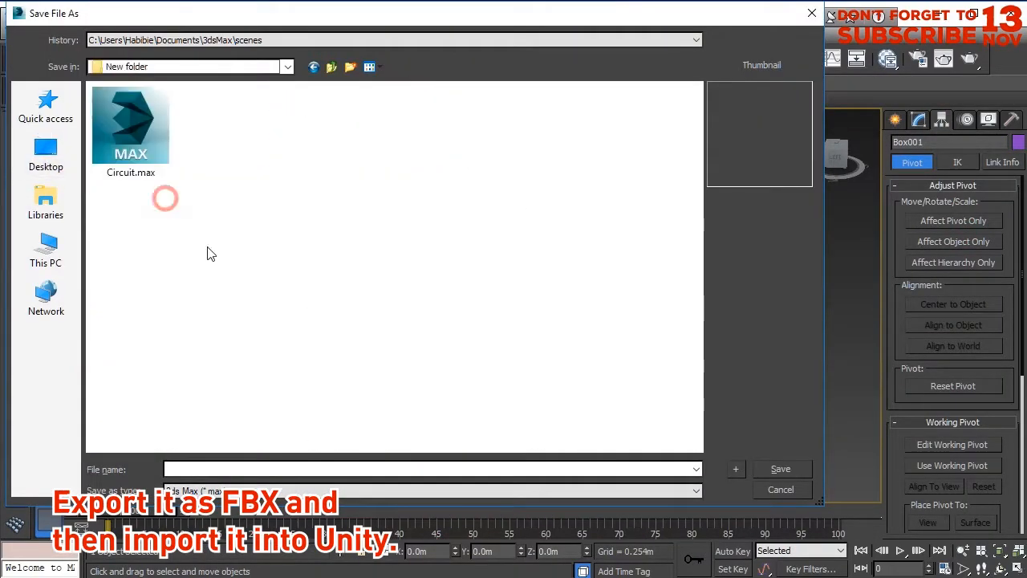
{"action": "key", "text": "Return"}
{"action": "left_click", "coordinate": [919, 119]}
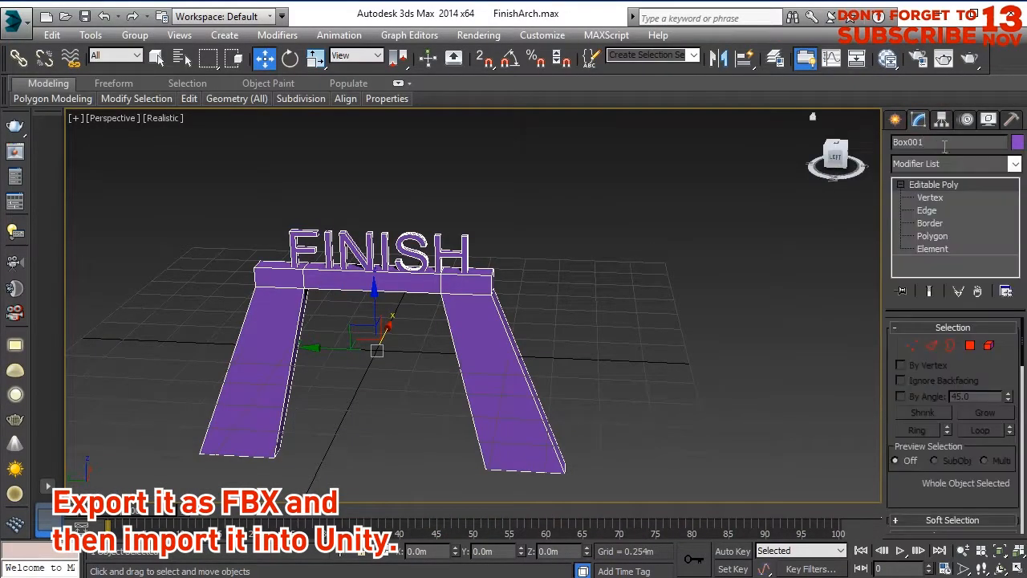
Export the arch as an FBX file named FinishArch into New folder on the desktop.
{"action": "left_click", "coordinate": [12, 22]}
{"action": "left_click", "coordinate": [45, 275]}
{"action": "left_click", "coordinate": [47, 157]}
{"action": "double_click", "coordinate": [498, 147]}
{"action": "left_click", "coordinate": [266, 468]}
{"action": "type", "text": "FinishArch"}
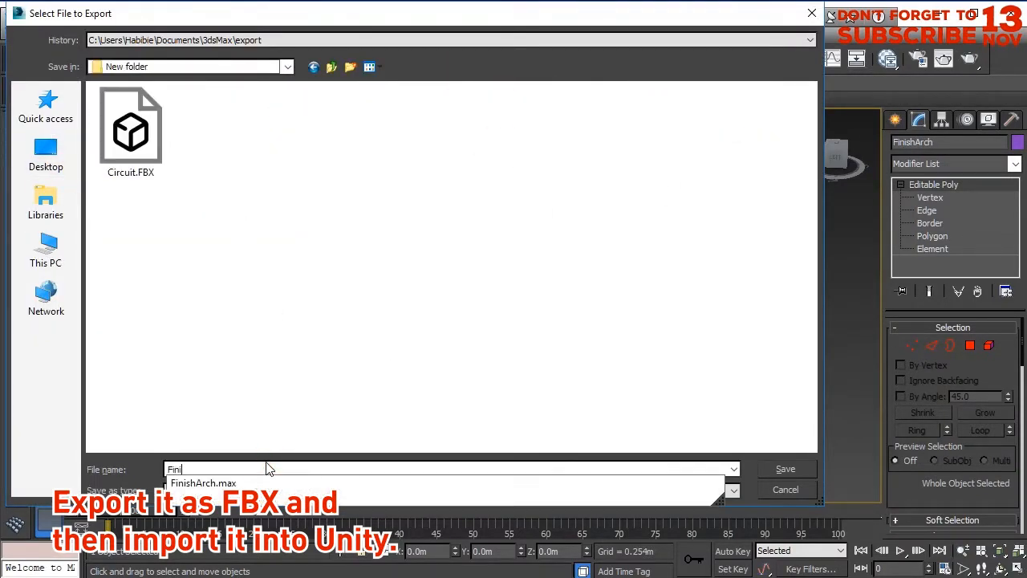
{"action": "key", "text": "Return"}
{"action": "left_click", "coordinate": [667, 465]}
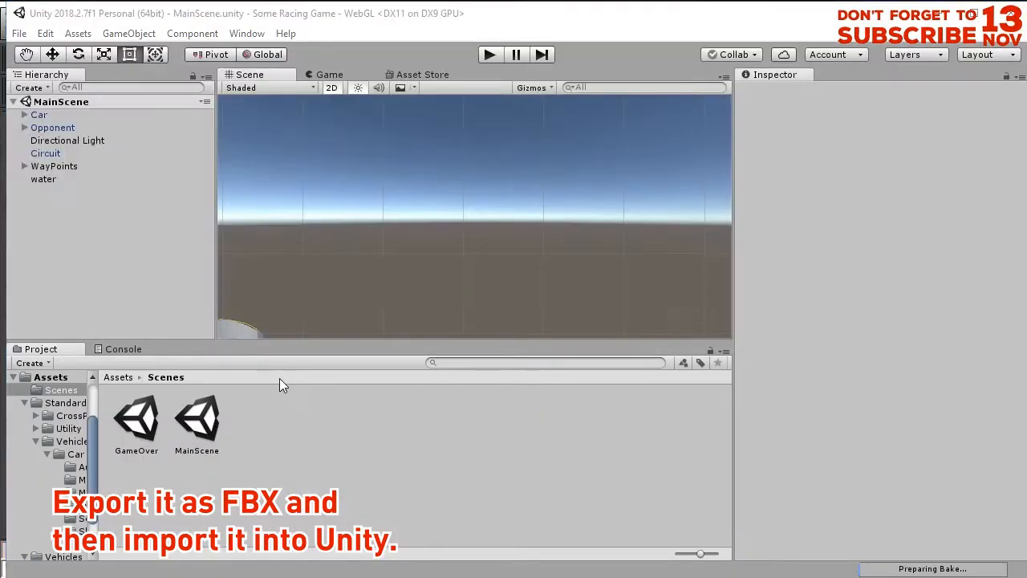
Switch to Unity and import the FinishArch FBX file into the project's Assets folder.
{"action": "middle_click_drag", "start_coordinate": [240, 325], "coordinate": [480, 261]}
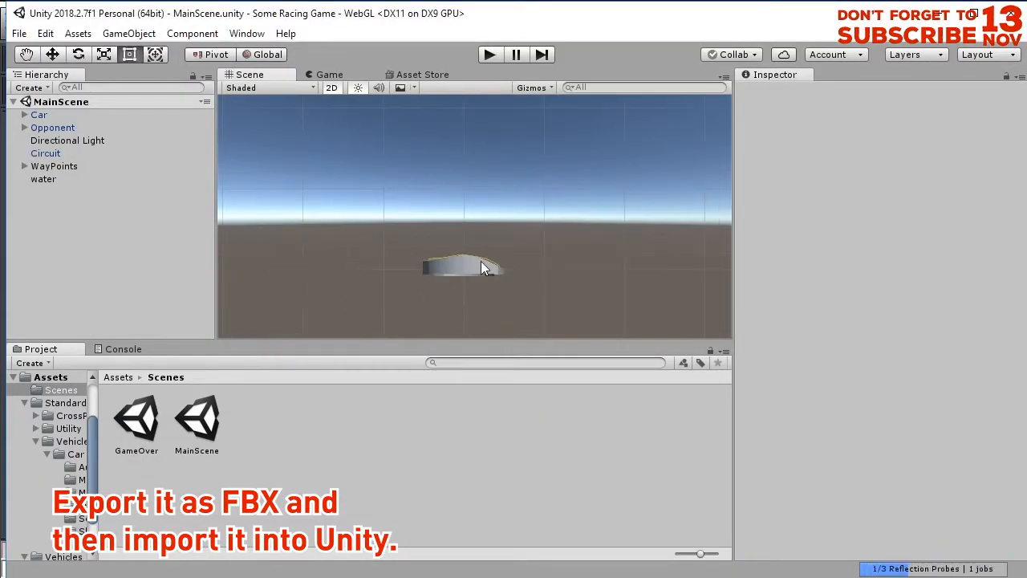
{"action": "left_click", "coordinate": [118, 378]}
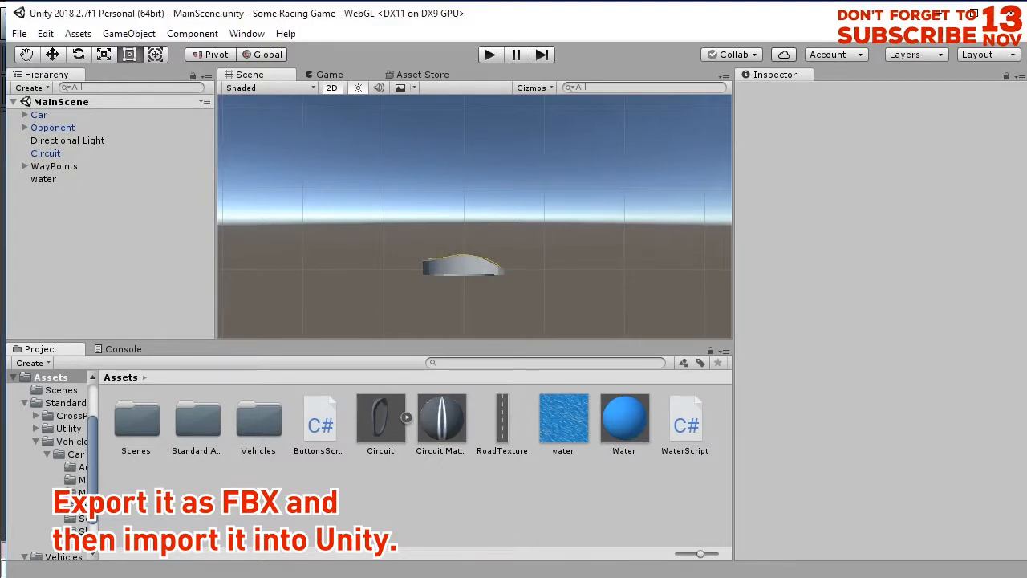
{"action": "right_click", "coordinate": [432, 576]}
{"action": "left_click", "coordinate": [384, 358]}
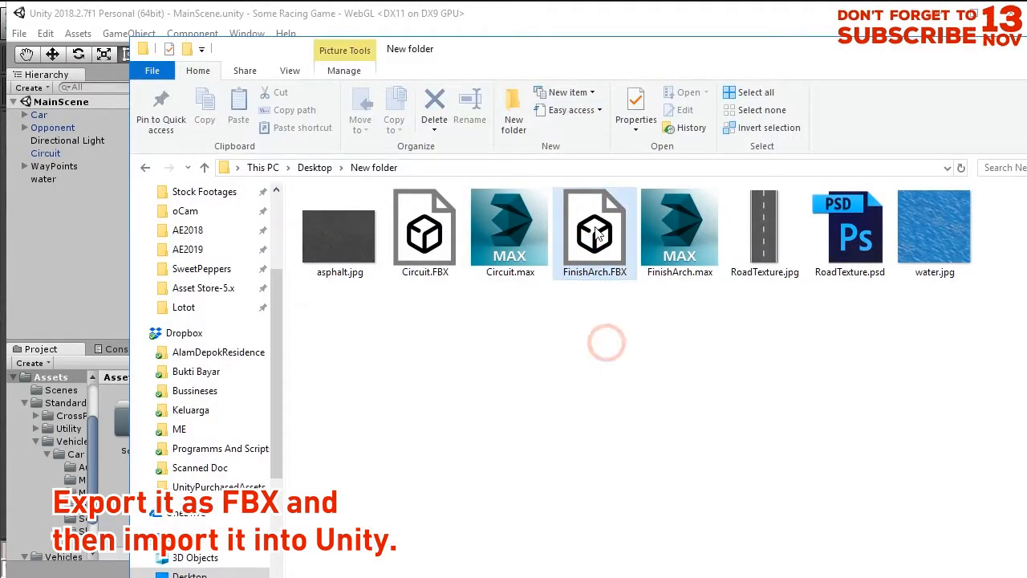
{"action": "left_click", "coordinate": [50, 223]}
{"action": "key", "text": "alt+Tab"}
{"action": "left_click_drag", "start_coordinate": [597, 223], "coordinate": [512, 492]}
{"action": "key", "text": "alt+Tab"}
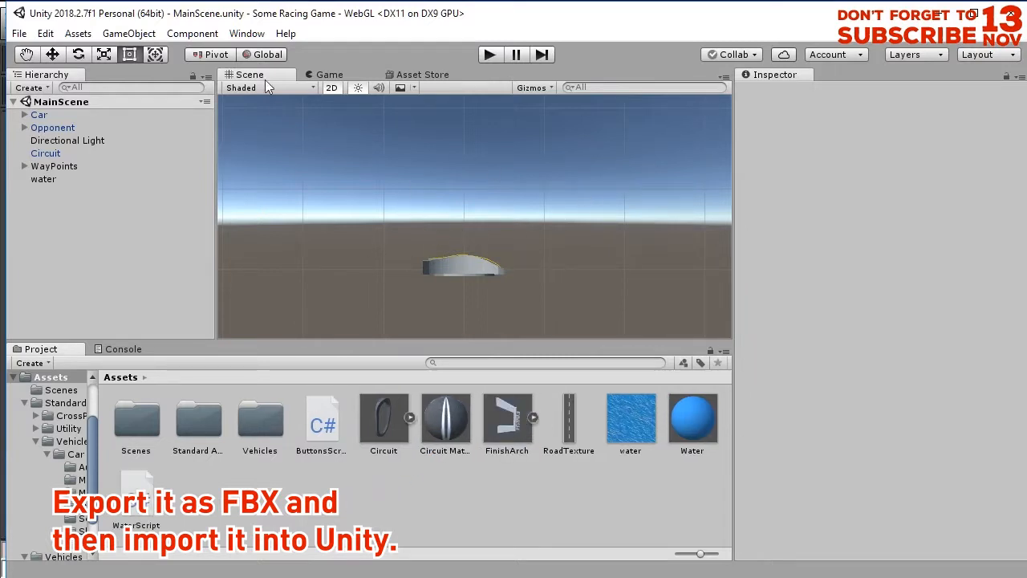
Turn off the 2D scene view, place the FinishArch model in the scene, and set its position to 0, 0, 0.
{"action": "left_click", "coordinate": [331, 88]}
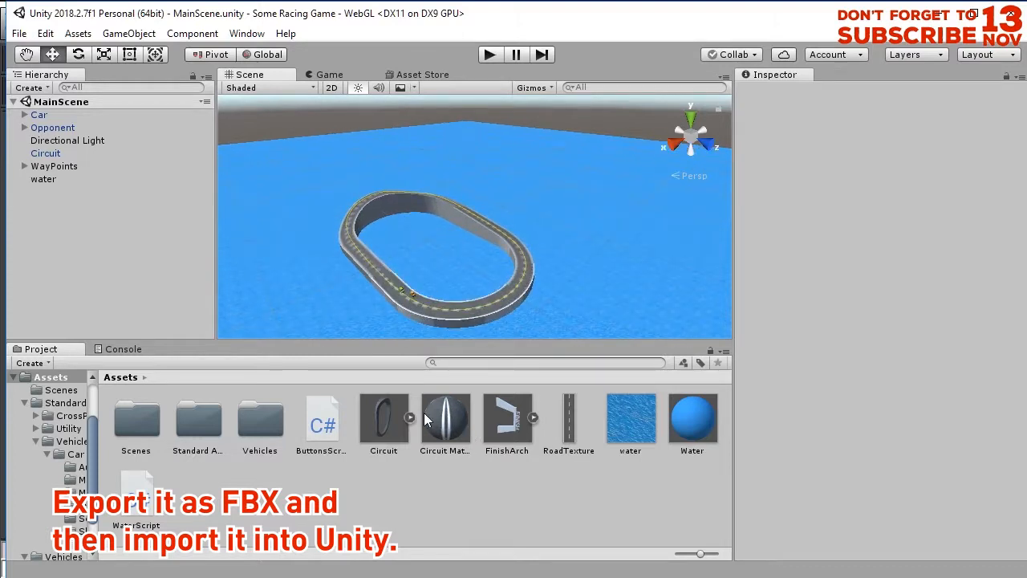
{"action": "left_click_drag", "start_coordinate": [455, 297], "coordinate": [455, 297]}
{"action": "middle_click_drag", "start_coordinate": [455, 297], "coordinate": [493, 248]}
{"action": "scroll", "coordinate": [485, 262], "scroll_direction": "down", "scroll_amount": 3}
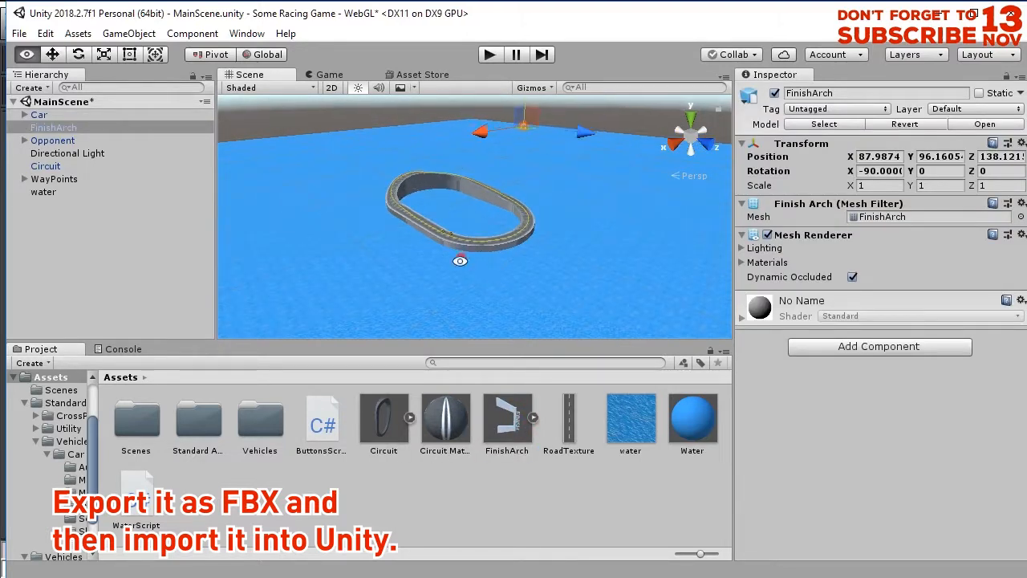
{"action": "left_click_drag", "start_coordinate": [460, 260], "coordinate": [564, 264], "text": "alt"}
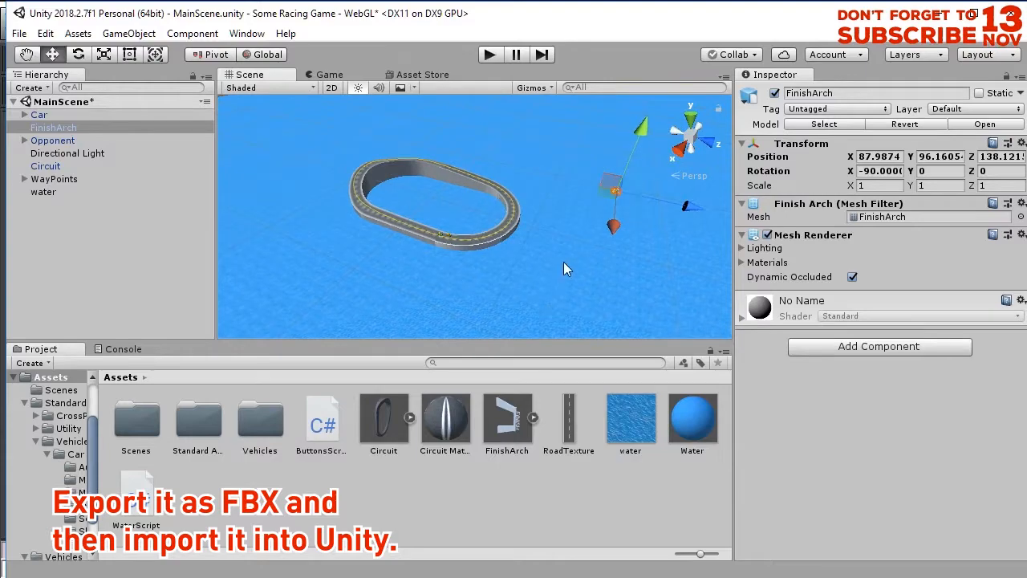
{"action": "left_click", "coordinate": [872, 156]}
{"action": "scroll", "coordinate": [442, 214], "scroll_direction": "up", "scroll_amount": 5}
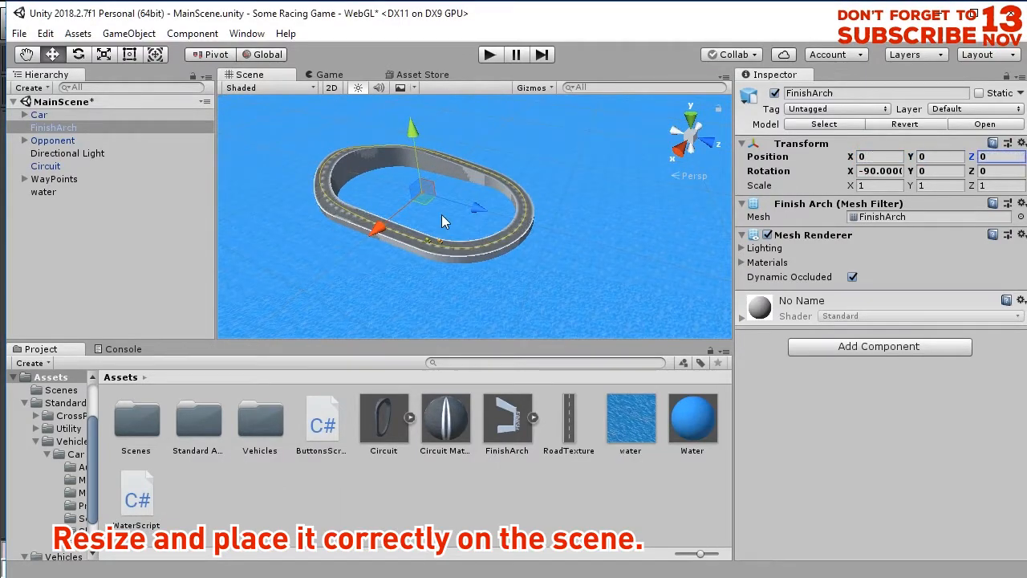
Move FinishArch onto the straight section of track, at about X 44.2, Y 3.6, Z -7.2.
{"action": "scroll", "coordinate": [484, 256], "scroll_direction": "down", "scroll_amount": 6}
{"action": "middle_click_drag", "start_coordinate": [439, 281], "coordinate": [555, 221]}
{"action": "left_click_drag", "start_coordinate": [585, 165], "coordinate": [269, 283]}
{"action": "middle_click_drag", "start_coordinate": [263, 284], "coordinate": [311, 292]}
{"action": "left_click_drag", "start_coordinate": [310, 292], "coordinate": [567, 258], "text": "alt"}
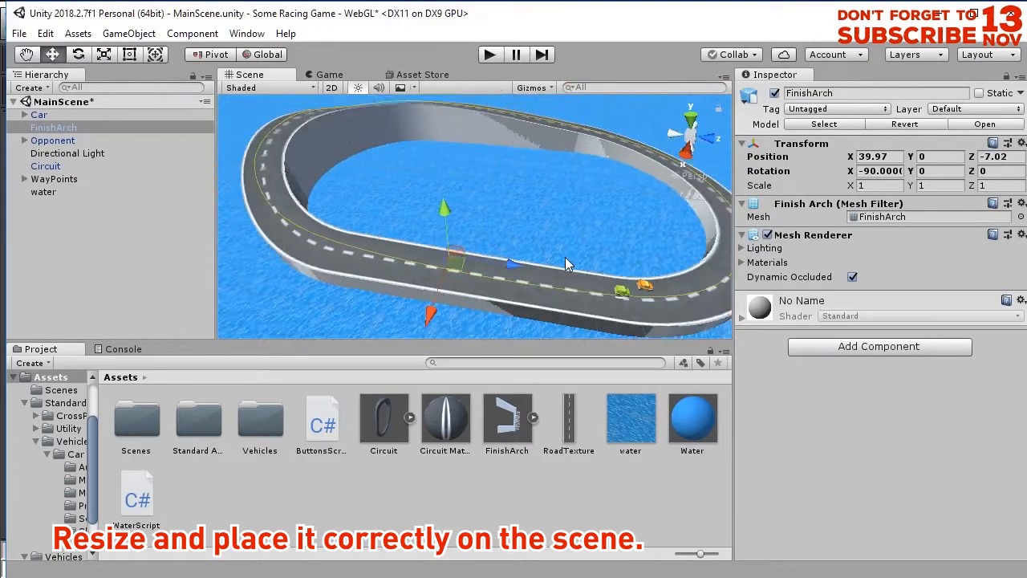
{"action": "left_click_drag", "start_coordinate": [451, 276], "coordinate": [446, 276]}
{"action": "scroll", "coordinate": [432, 267], "scroll_direction": "up", "scroll_amount": 2}
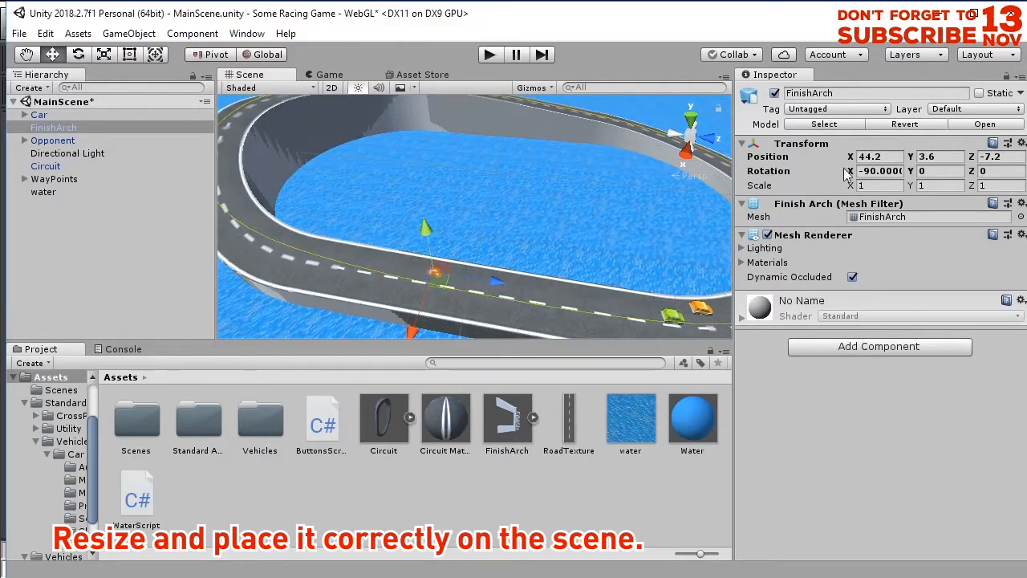
Scale FinishArch uniformly to about 10.09 and rotate it to about 89.9 on Z so it spans the road.
{"action": "left_click_drag", "start_coordinate": [437, 297], "coordinate": [561, 270], "text": "alt"}
{"action": "scroll", "coordinate": [556, 282], "scroll_direction": "up", "scroll_amount": 2}
{"action": "left_click_drag", "start_coordinate": [564, 265], "coordinate": [292, 211]}
{"action": "left_click_drag", "start_coordinate": [321, 241], "coordinate": [461, 204], "text": "alt"}
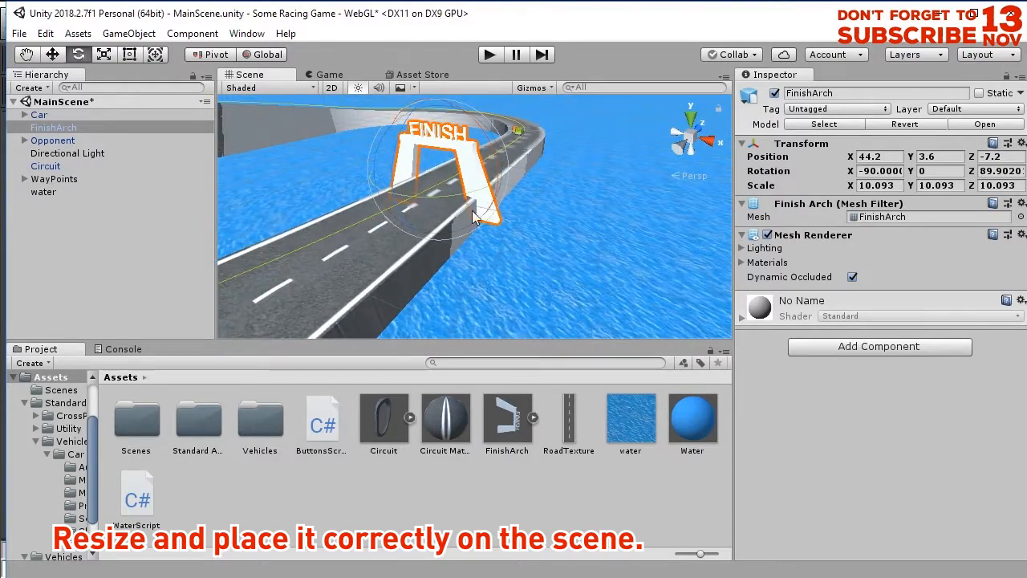
Reposition FinishArch over the road at about X 44.6, Y 3.12.
{"action": "left_click_drag", "start_coordinate": [435, 129], "coordinate": [551, 236]}
{"action": "middle_click_drag", "start_coordinate": [550, 236], "coordinate": [530, 308]}
{"action": "left_click_drag", "start_coordinate": [501, 228], "coordinate": [505, 230]}
{"action": "scroll", "coordinate": [489, 245], "scroll_direction": "up", "scroll_amount": 3}
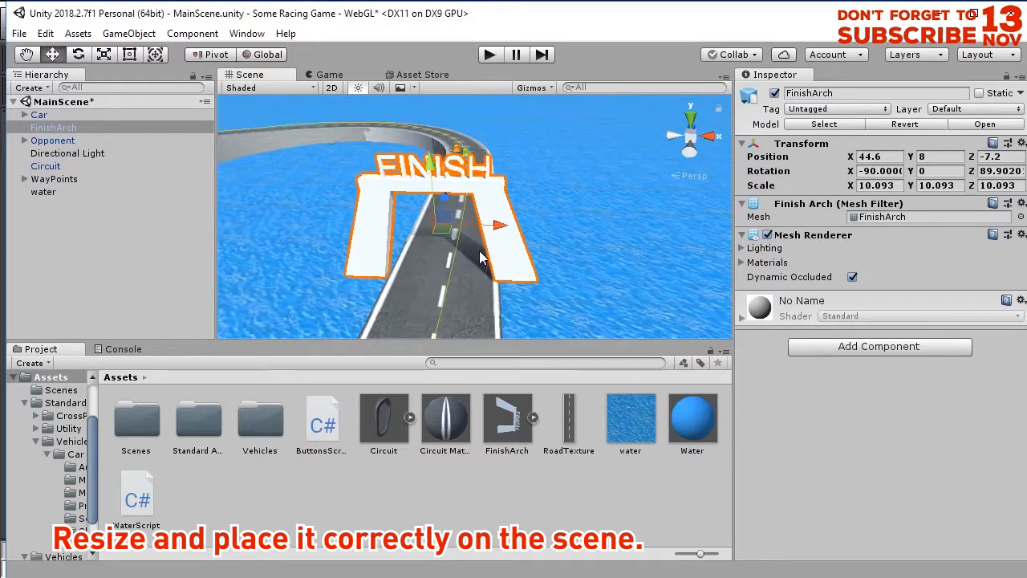
{"action": "left_click_drag", "start_coordinate": [439, 201], "coordinate": [434, 225]}
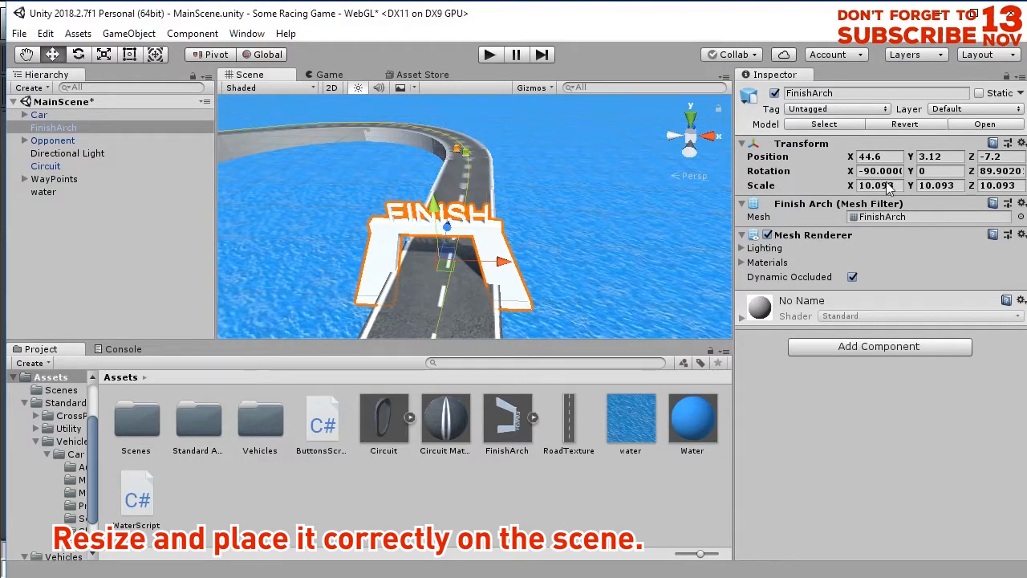
Enlarge FinishArch uniformly to a scale of about 13.56 and raise it to about Y 4.01.
{"action": "left_click_drag", "start_coordinate": [442, 264], "coordinate": [454, 247]}
{"action": "left_click", "coordinate": [61, 60]}
{"action": "left_click_drag", "start_coordinate": [436, 207], "coordinate": [530, 212]}
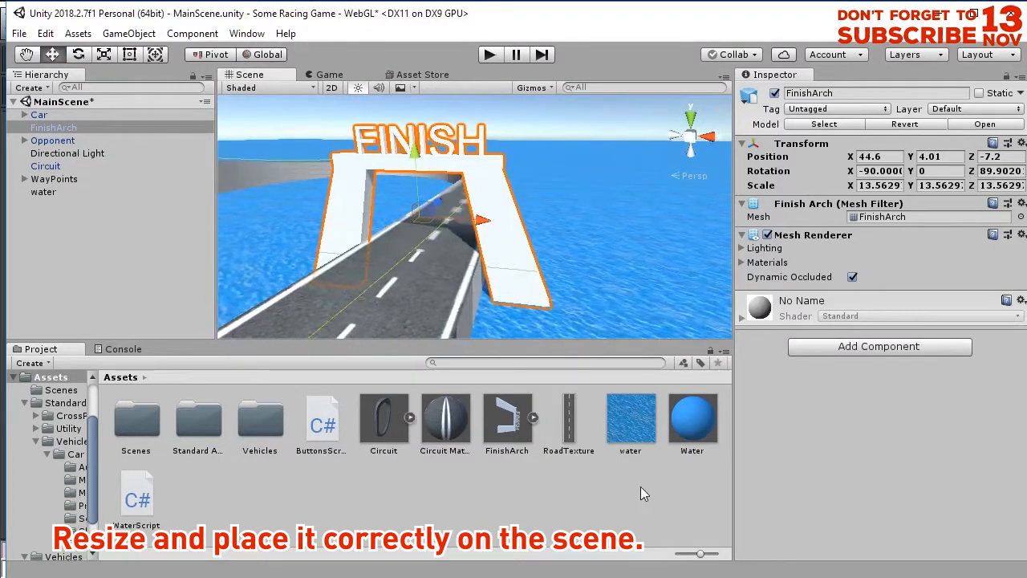
Create a new material in the Assets folder.
{"action": "left_click", "coordinate": [641, 486]}
{"action": "left_click", "coordinate": [488, 200]}
{"action": "left_click", "coordinate": [439, 487]}
{"action": "right_click", "coordinate": [439, 487]}
{"action": "mouse_move", "coordinate": [481, 107]}
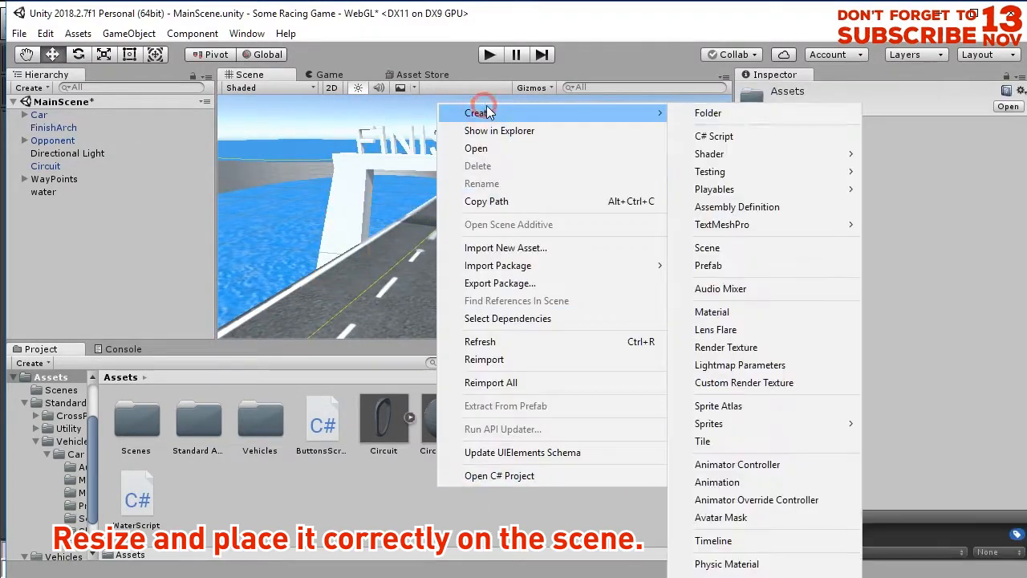
{"action": "left_click", "coordinate": [722, 311]}
Set the new material's albedo color to green 00AE13 and apply it to the finish arch.
{"action": "left_click", "coordinate": [855, 163]}
{"action": "mouse_move", "coordinate": [112, 139]}
{"action": "left_mouse_down"}
{"action": "mouse_move", "coordinate": [147, 129]}
{"action": "mouse_move", "coordinate": [161, 140]}
{"action": "left_mouse_up"}
{"action": "left_click", "coordinate": [54, 90]}
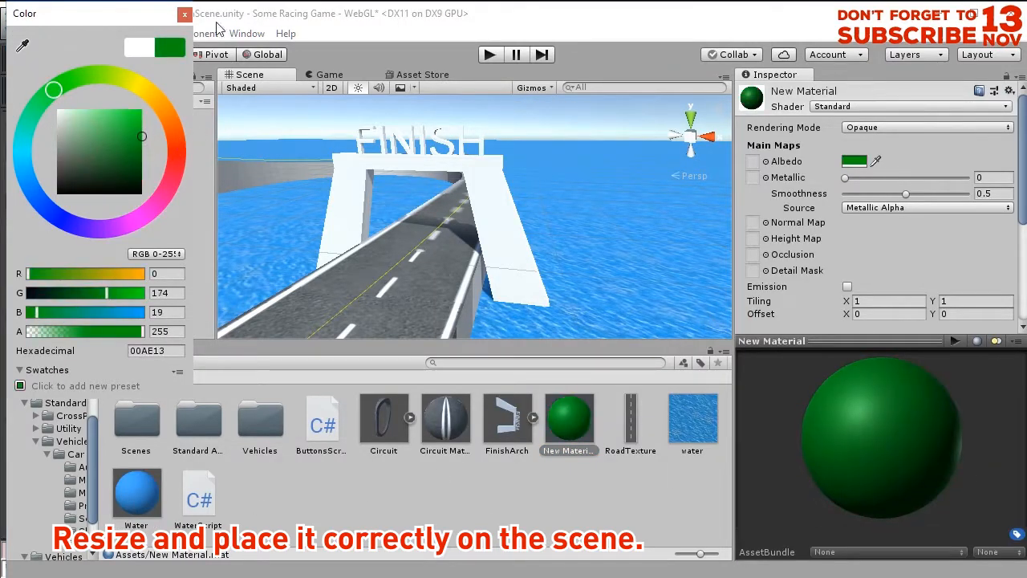
{"action": "left_click", "coordinate": [185, 15]}
{"action": "left_click_drag", "start_coordinate": [571, 421], "coordinate": [469, 102]}
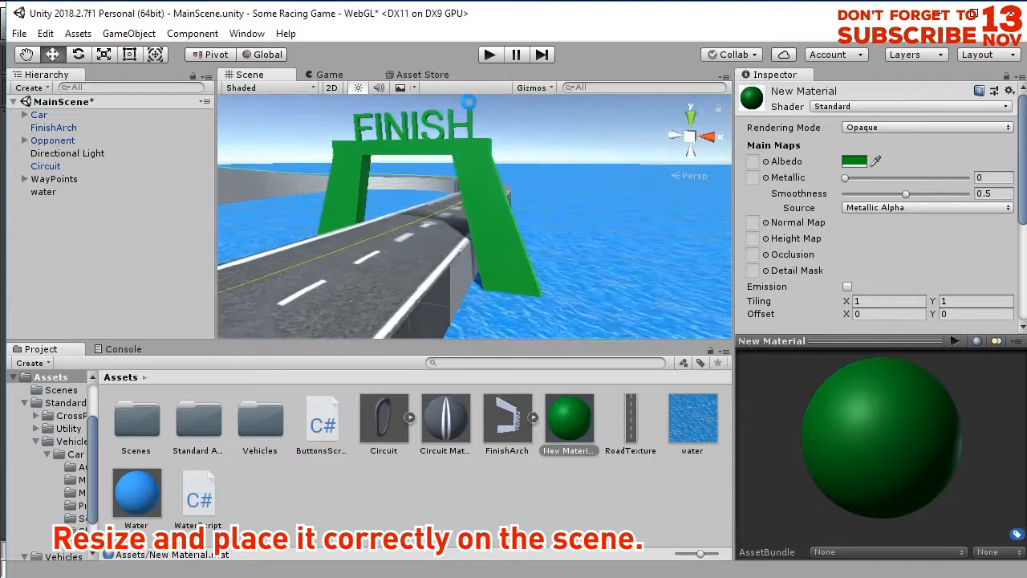
Play-test the game by driving the car around the track to the finish arch, and stop play mode.
{"action": "left_click", "coordinate": [489, 53]}
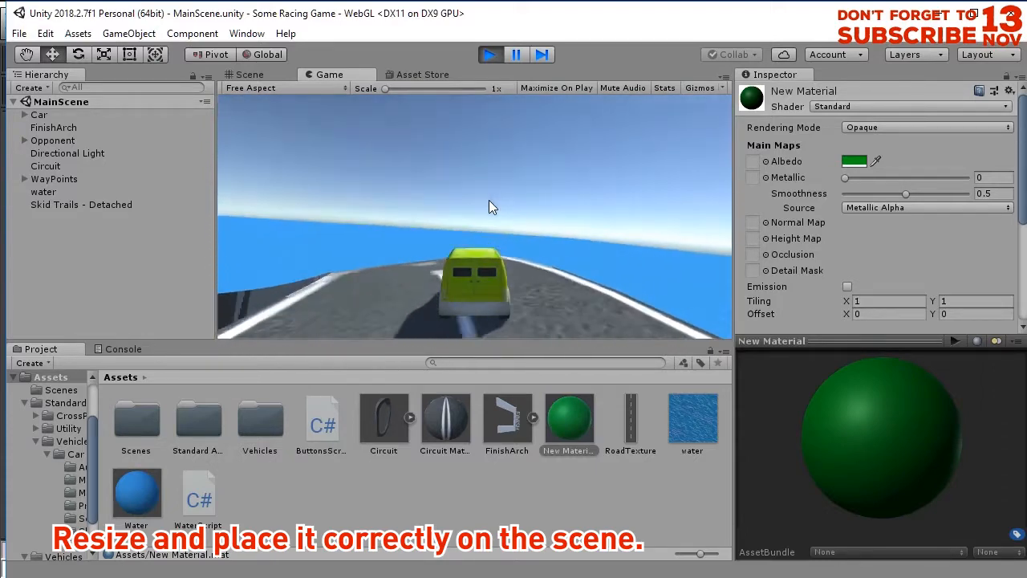
{"action": "left_click", "coordinate": [510, 250]}
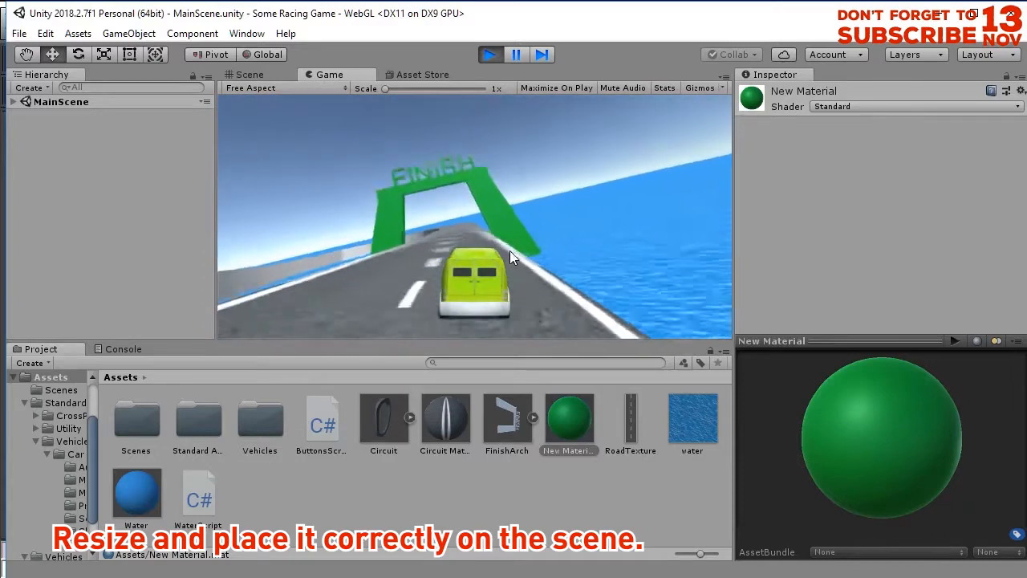
{"action": "left_click", "coordinate": [492, 60]}
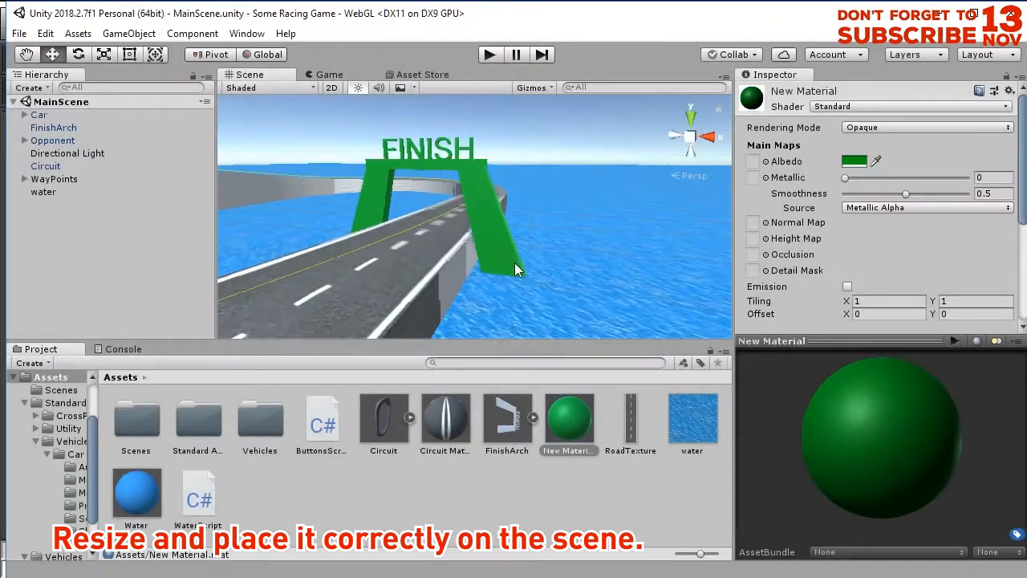
Create an empty child GameObject under FinishArch.
{"action": "middle_click_drag", "start_coordinate": [559, 269], "coordinate": [396, 298]}
{"action": "left_click_drag", "start_coordinate": [487, 304], "coordinate": [664, 308], "text": "alt"}
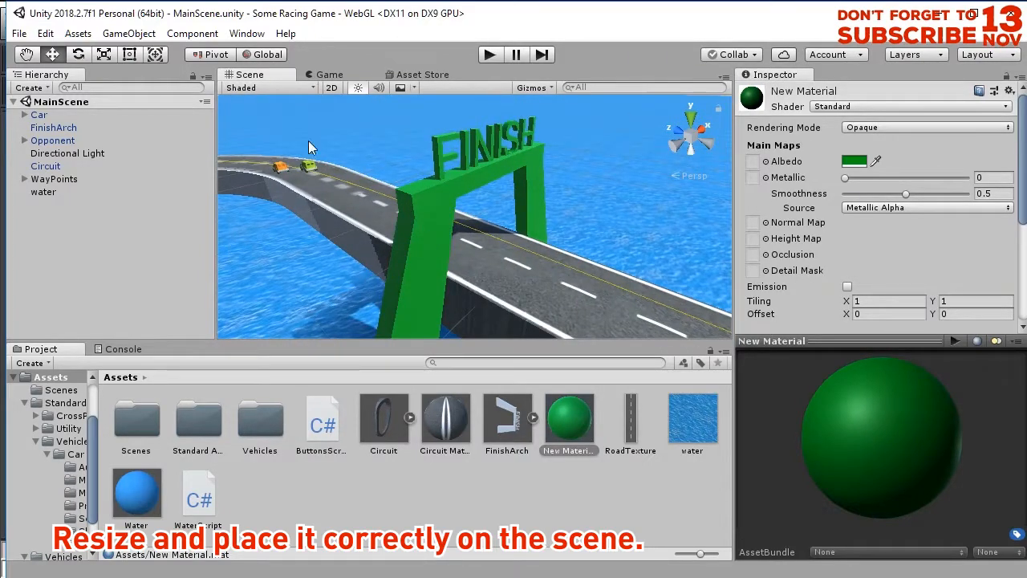
{"action": "left_click", "coordinate": [53, 128]}
{"action": "right_click", "coordinate": [71, 128]}
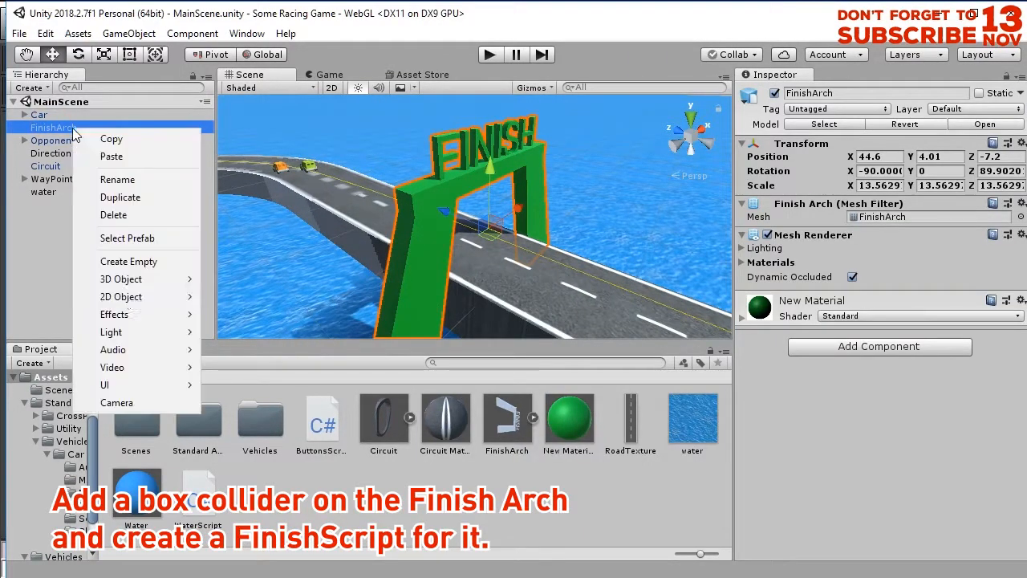
{"action": "left_click", "coordinate": [153, 262]}
Add a Box Collider to the child GameObject and scale the object to about 0.098 on X.
{"action": "left_click_drag", "start_coordinate": [499, 262], "coordinate": [401, 261], "text": "alt"}
{"action": "left_click", "coordinate": [856, 195]}
{"action": "left_click", "coordinate": [850, 259]}
{"action": "left_click_drag", "start_coordinate": [690, 241], "coordinate": [330, 182], "text": "alt"}
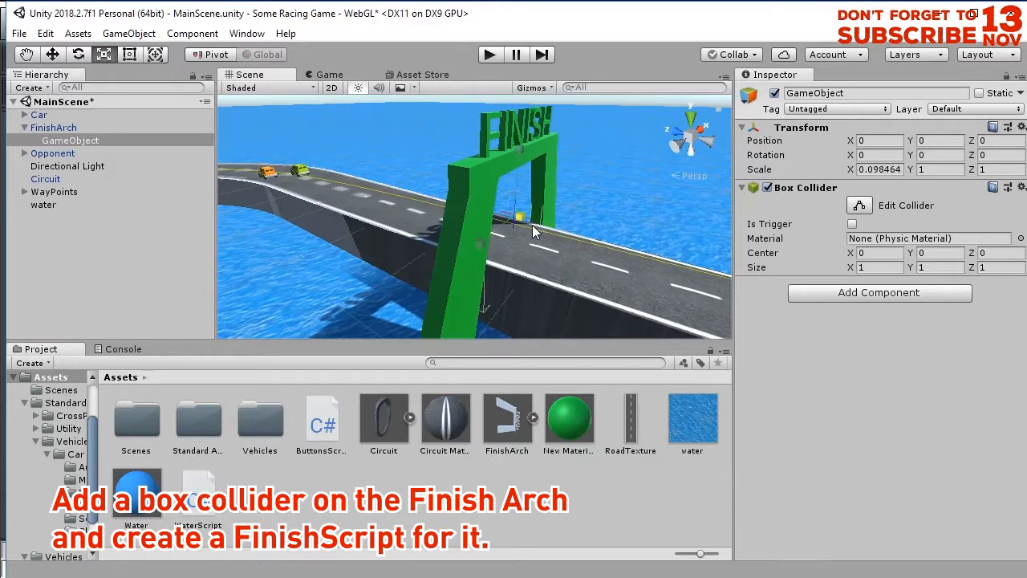
{"action": "left_click_drag", "start_coordinate": [454, 337], "coordinate": [370, 333], "text": "alt"}
Create a C# script named FinishScript in the Assets folder.
{"action": "right_click", "coordinate": [329, 486]}
{"action": "mouse_move", "coordinate": [732, 122]}
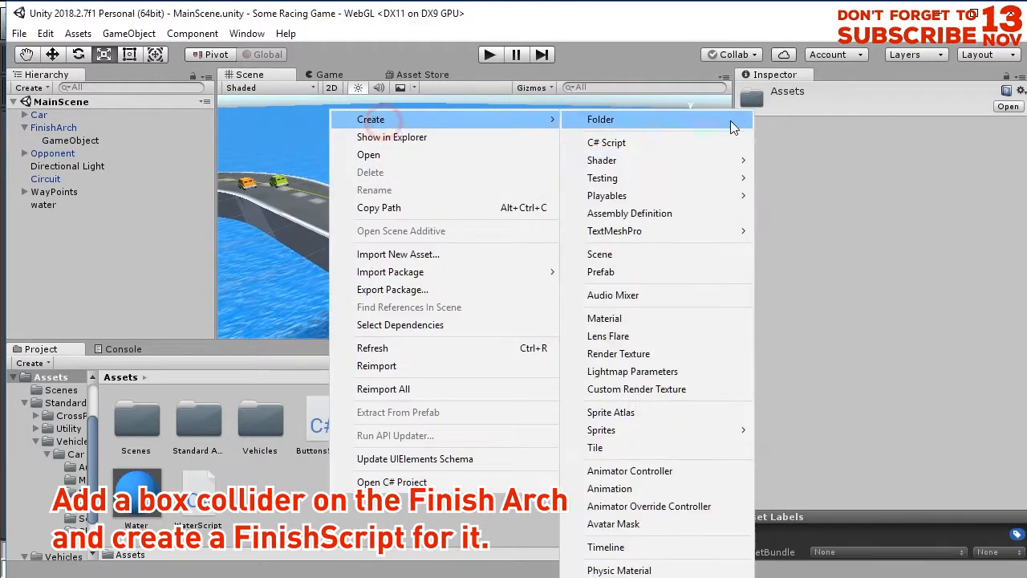
{"action": "left_click", "coordinate": [618, 137]}
{"action": "type", "text": "FinishScript"}
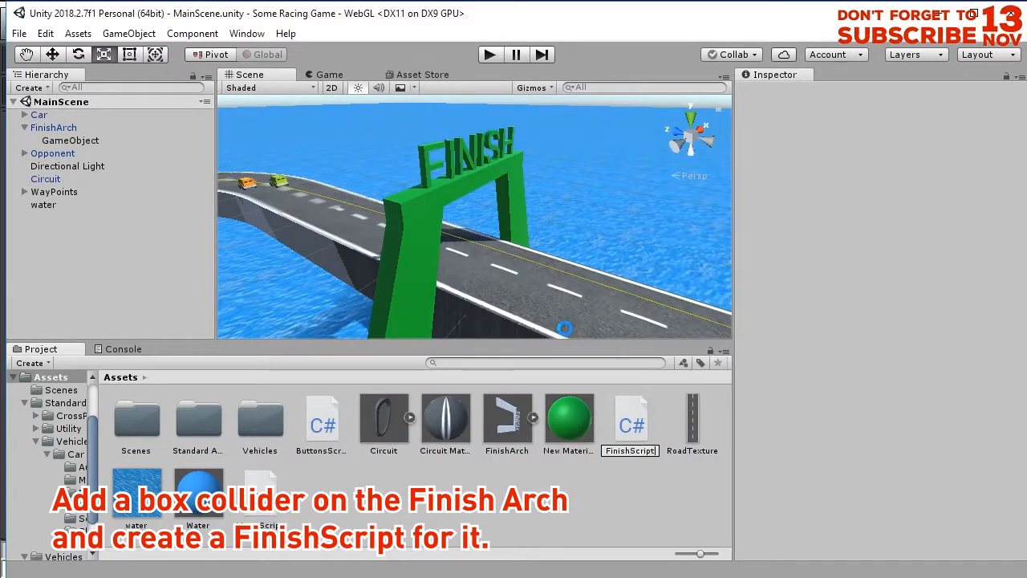
Confirm the FinishScript name, open the script in Visual Studio, and delete its Start and Update methods.
{"action": "key", "text": "Return"}
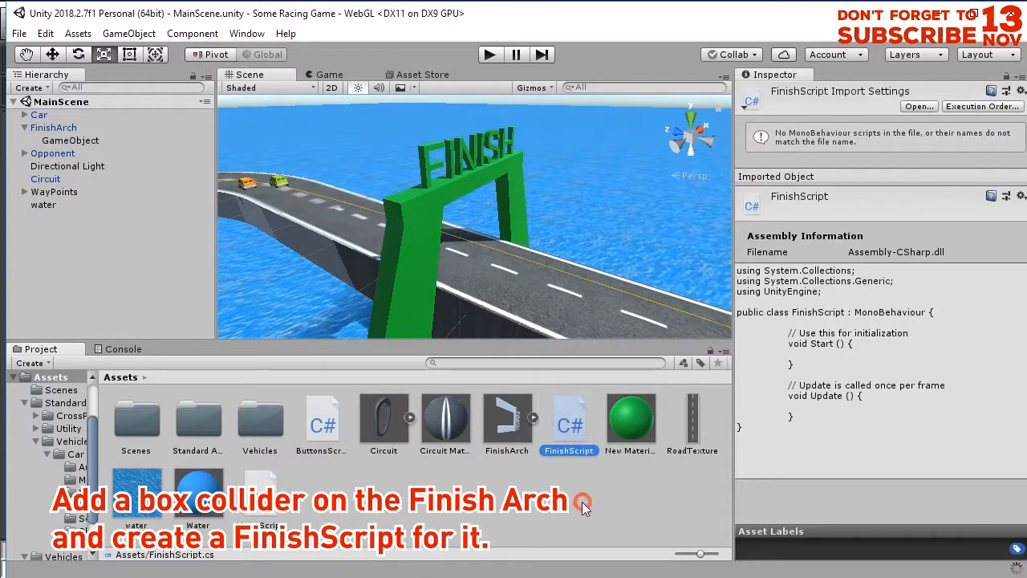
{"action": "left_click", "coordinate": [580, 484]}
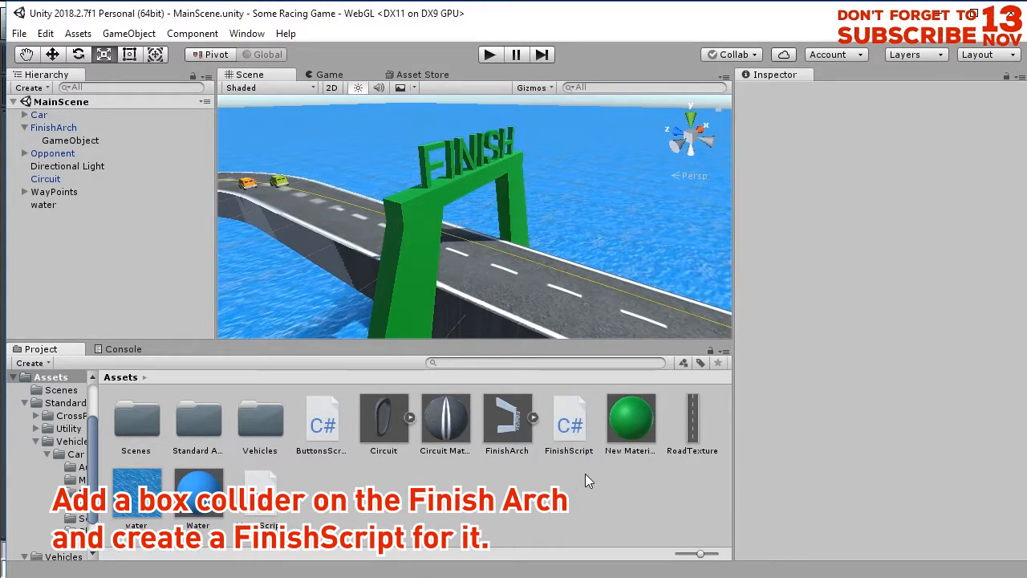
{"action": "double_click", "coordinate": [582, 446]}
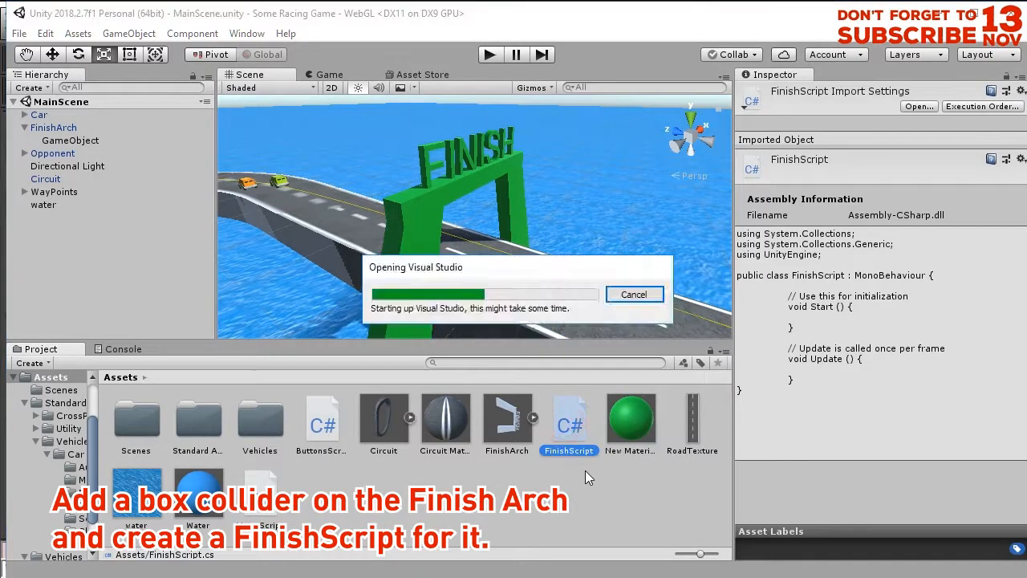
{"action": "left_click", "coordinate": [333, 248]}
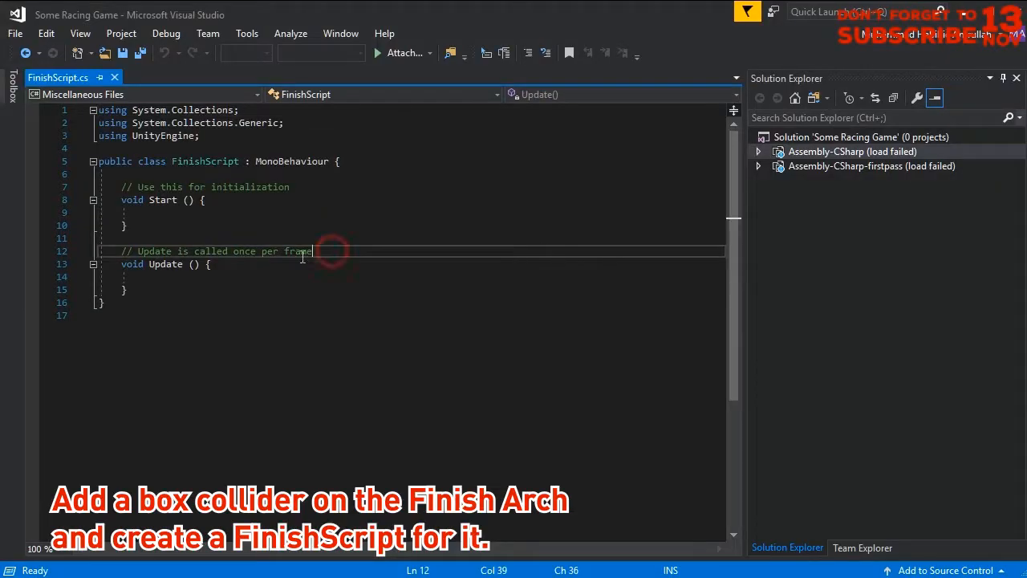
{"action": "left_click", "coordinate": [183, 286]}
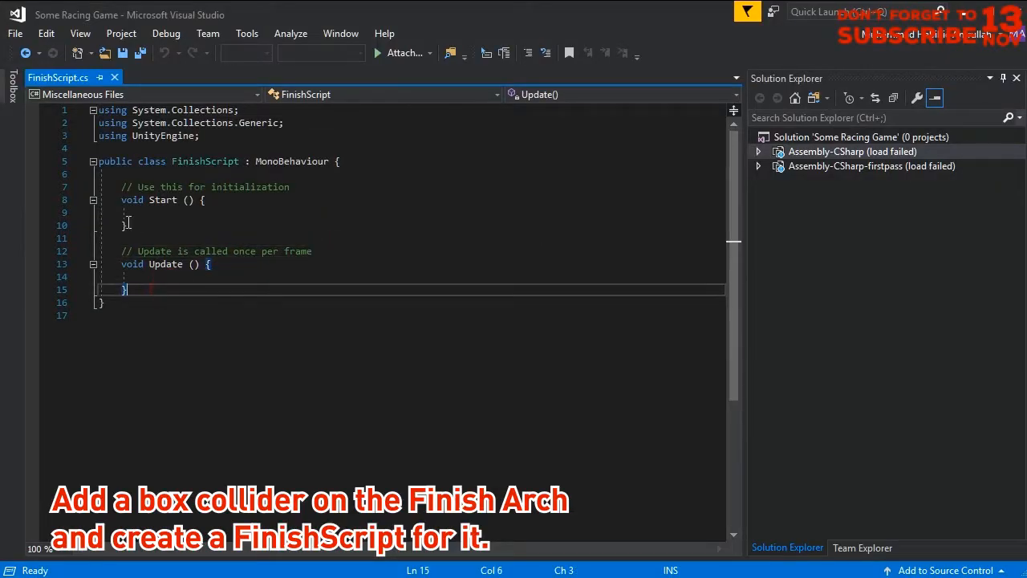
{"action": "key", "text": "shift+Up"}
{"action": "key", "text": "shift+Up"}
{"action": "key", "text": "shift+Up"}
{"action": "key", "text": "shift+Up"}
{"action": "key", "text": "shift+Up"}
{"action": "key", "text": "shift+Up"}
{"action": "key", "text": "shift+Up"}
{"action": "key", "text": "shift+Up"}
{"action": "key", "text": "Delete"}
Copy the OnTriggerEnter method from WaterScript and paste it into the FinishScript class.
{"action": "key", "text": "alt+Tab"}
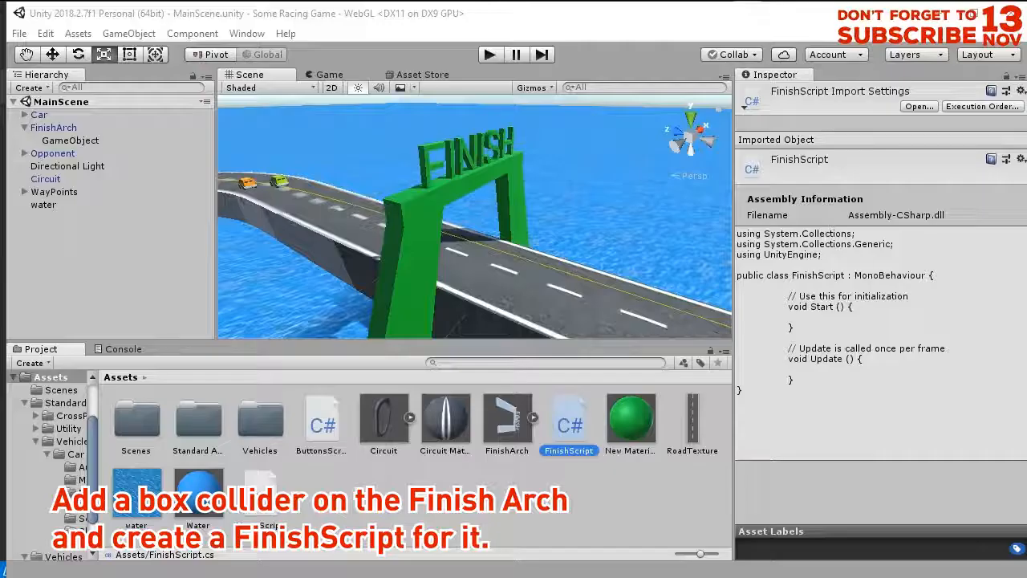
{"action": "left_click", "coordinate": [315, 424]}
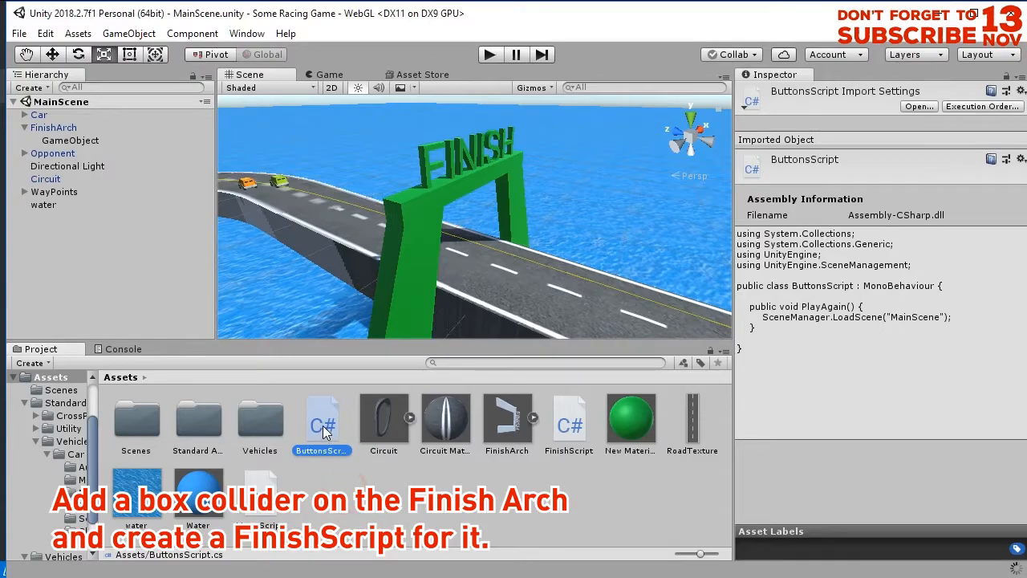
{"action": "double_click", "coordinate": [263, 489]}
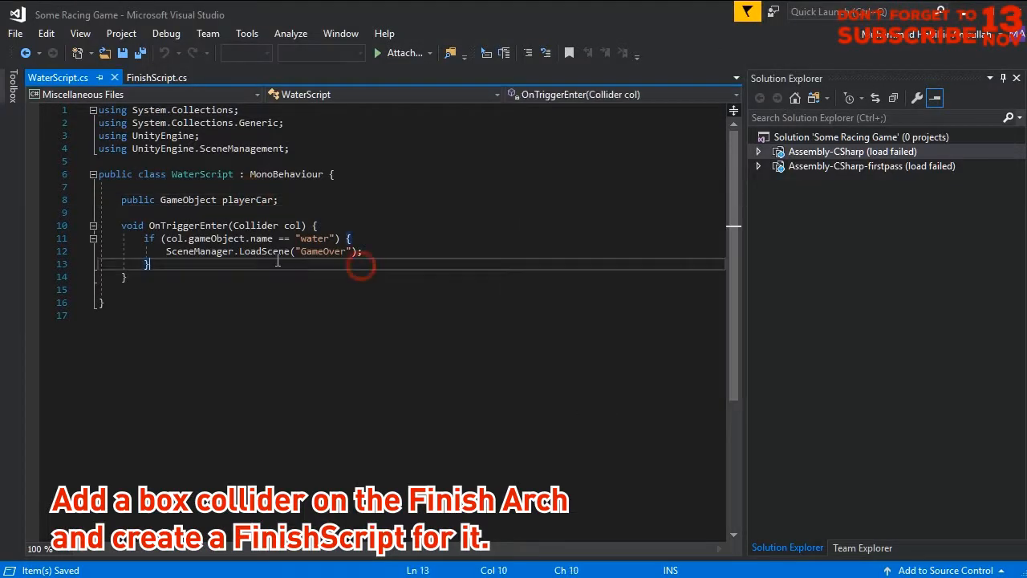
{"action": "left_click_drag", "start_coordinate": [122, 226], "coordinate": [144, 273]}
{"action": "right_click", "coordinate": [181, 239]}
{"action": "left_click", "coordinate": [200, 450]}
{"action": "left_click", "coordinate": [156, 77]}
{"action": "right_click", "coordinate": [139, 191]}
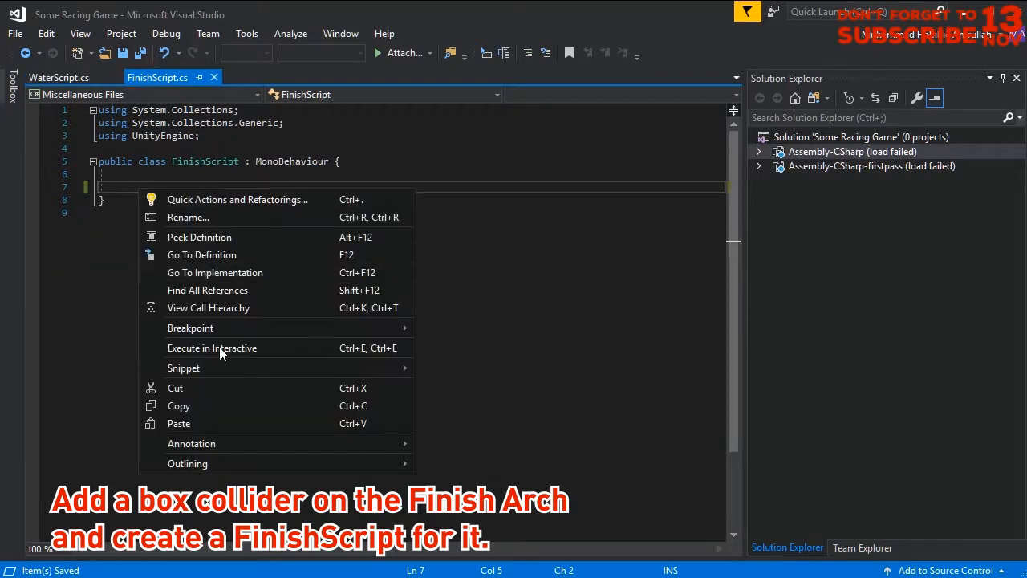
{"action": "left_click", "coordinate": [207, 425]}
{"action": "left_click", "coordinate": [334, 210]}
{"action": "left_click", "coordinate": [334, 187]}
{"action": "left_click", "coordinate": [362, 163]}
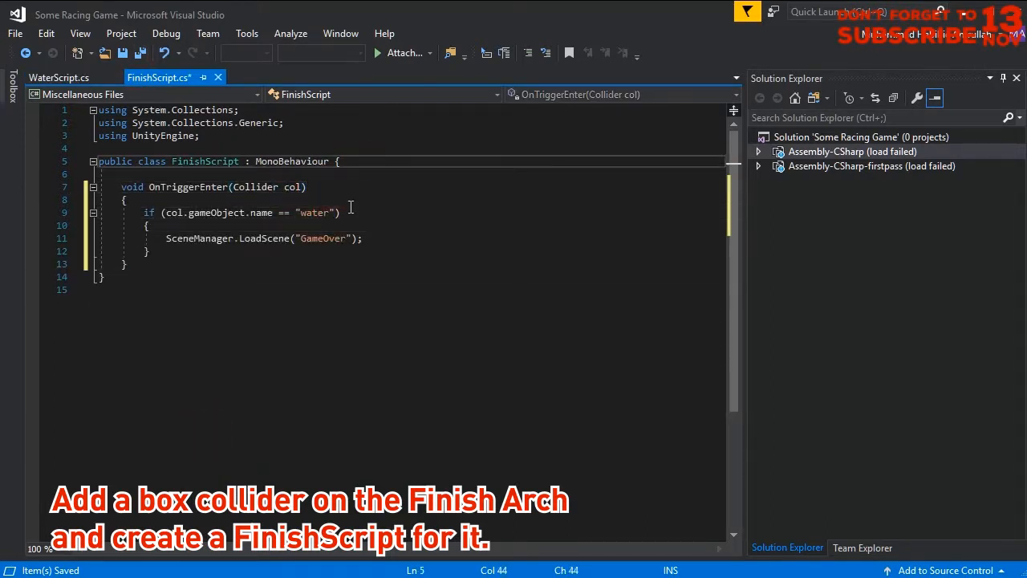
Switch to Unity, rename the Car object in MainScene to PlayerCar, and save the scene.
{"action": "left_click", "coordinate": [302, 211]}
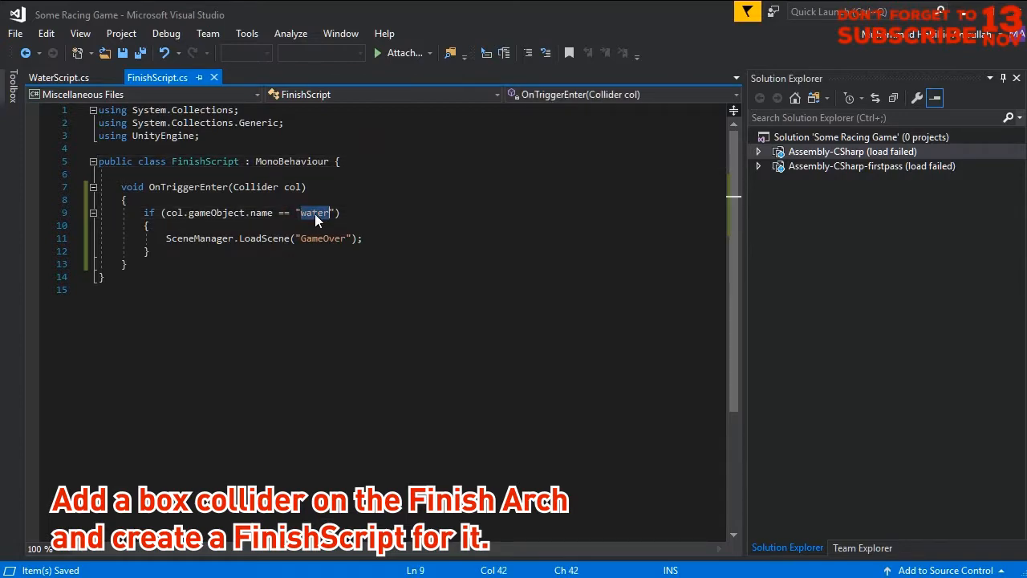
{"action": "key", "text": "alt+Tab"}
{"action": "left_click", "coordinate": [69, 196]}
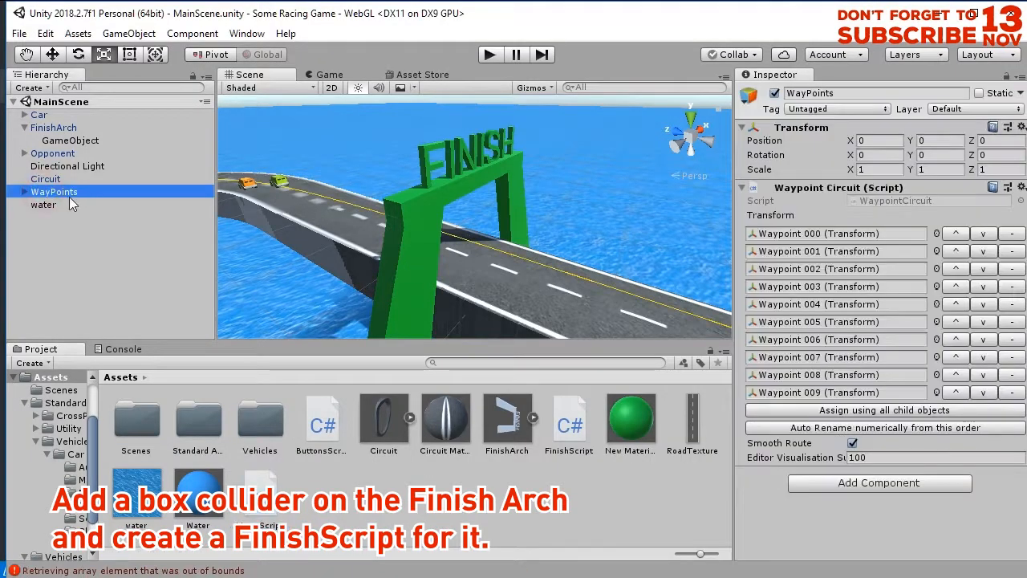
{"action": "left_click", "coordinate": [37, 115]}
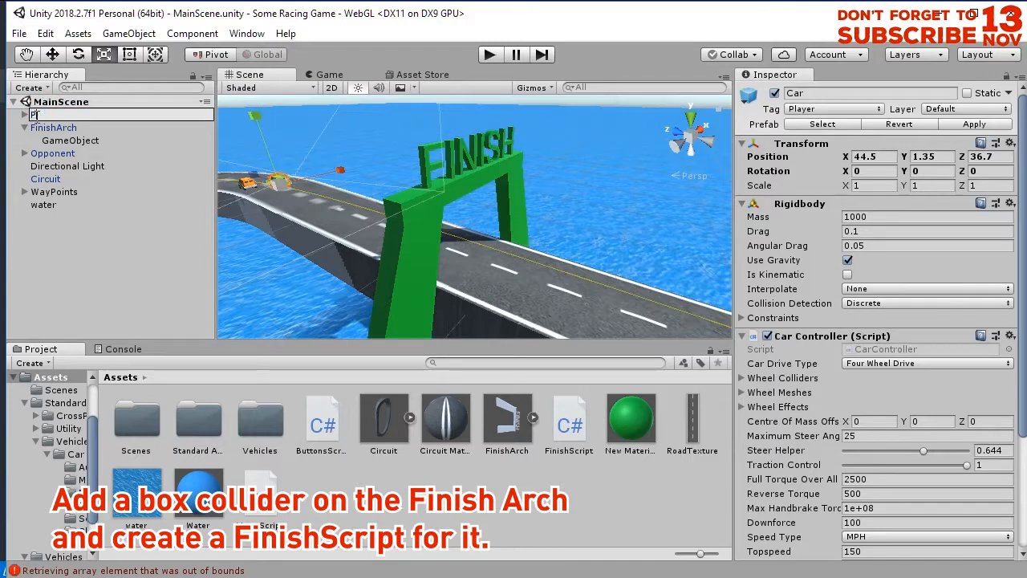
{"action": "right_click", "coordinate": [43, 115]}
{"action": "left_click", "coordinate": [78, 143]}
{"action": "key", "text": "ctrl+s"}
{"action": "left_click", "coordinate": [106, 263]}
In FinishScript's trigger condition, replace the compared object name "water" with "PlayerCar".
{"action": "key", "text": "alt+Tab"}
{"action": "left_click", "coordinate": [307, 212]}
{"action": "right_click", "coordinate": [309, 212]}
{"action": "left_click", "coordinate": [361, 443]}
{"action": "key", "text": "Down"}
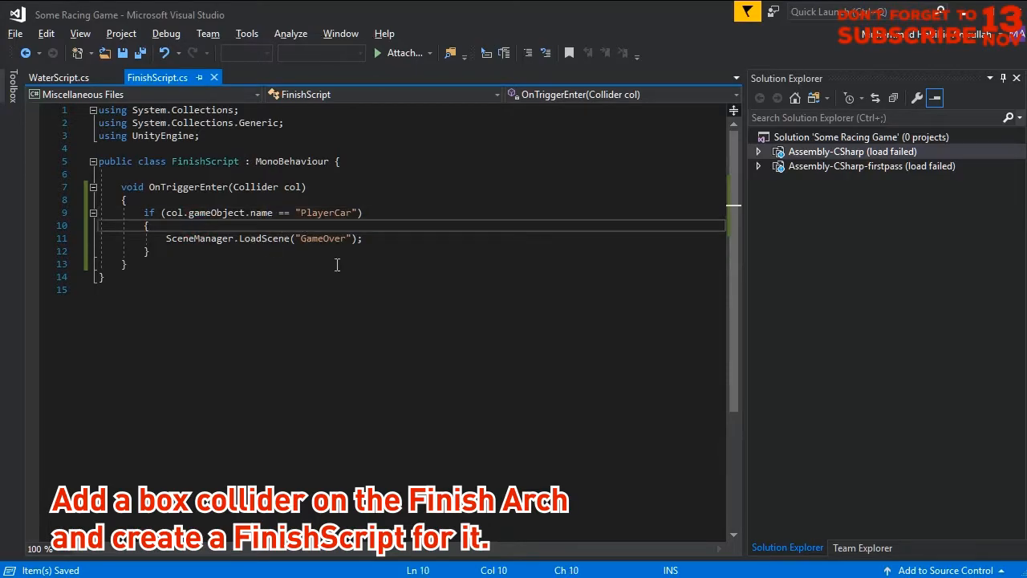
Change the scene name in FinishScript's LoadScene call to "Finish".
{"action": "key", "text": "alt+Tab"}
{"action": "key", "text": "alt+Tab"}
{"action": "double_click", "coordinate": [324, 238]}
{"action": "type", "text": "Finish"}
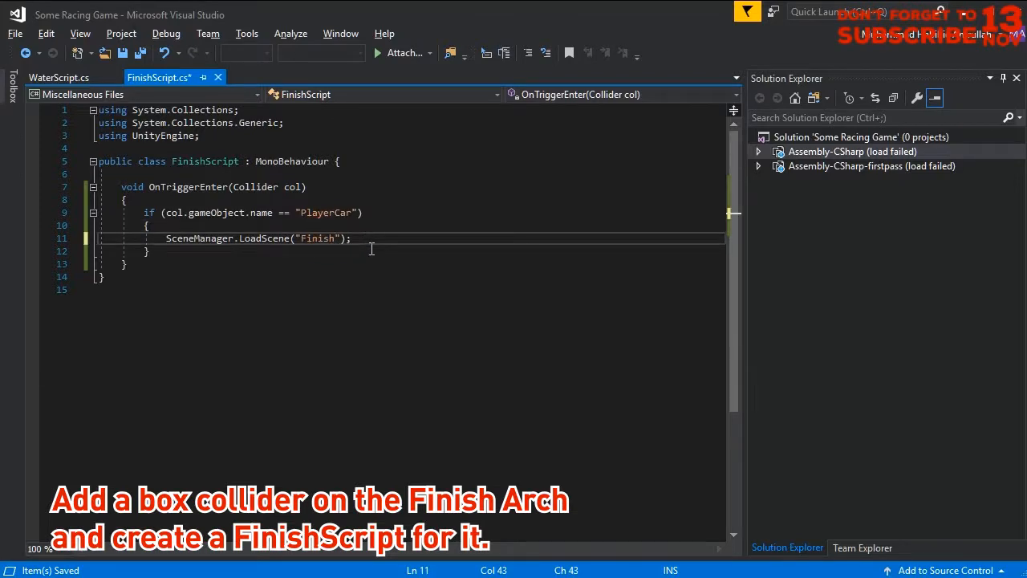
Switch to Unity, duplicate the GameOver scene in the Scenes folder, and name the copy Finish.
{"action": "key", "text": "alt+Tab"}
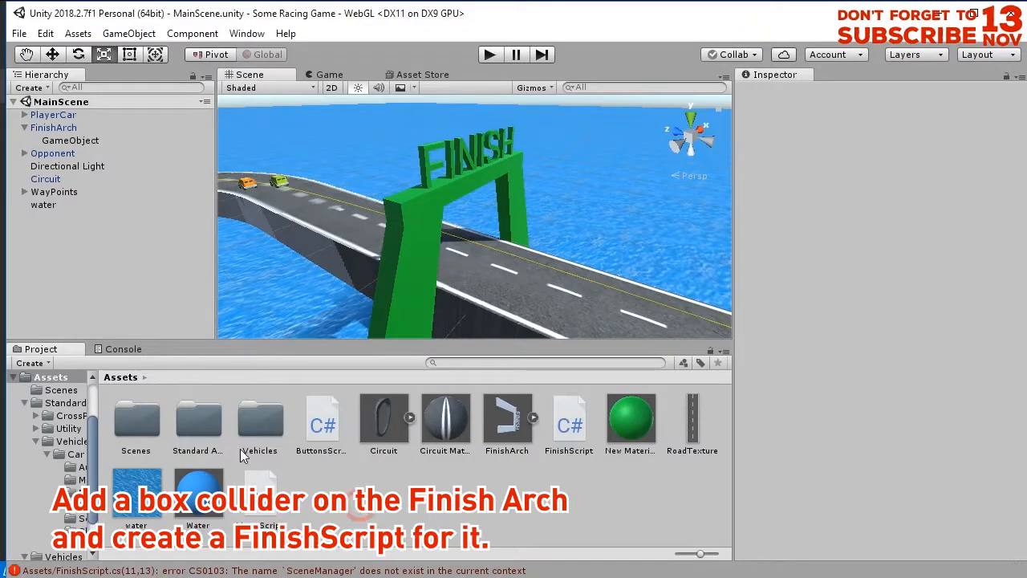
{"action": "double_click", "coordinate": [138, 426]}
{"action": "left_click", "coordinate": [135, 421]}
{"action": "left_click", "coordinate": [197, 425]}
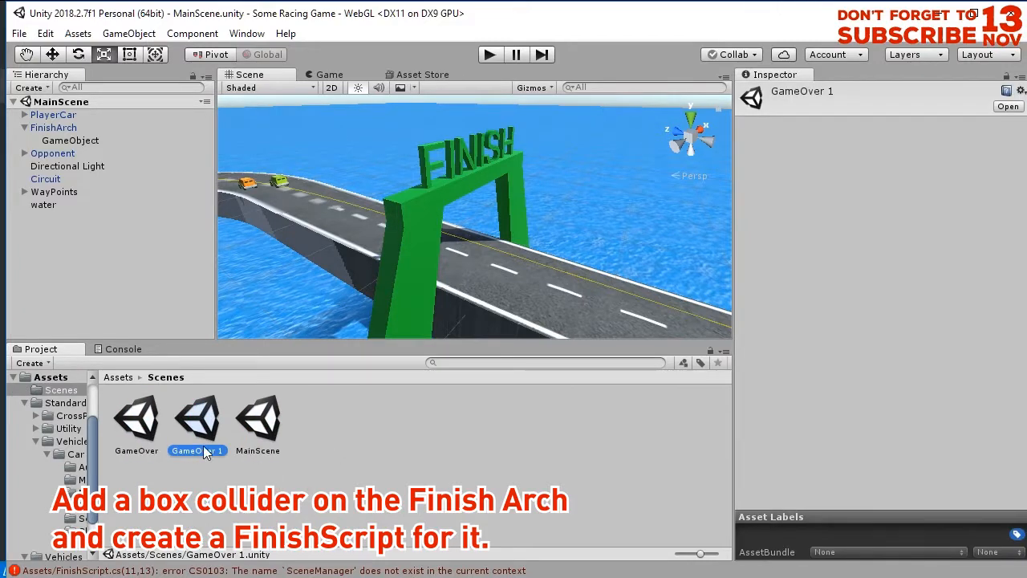
{"action": "left_click", "coordinate": [203, 450]}
{"action": "type", "text": "Finish"}
{"action": "key", "text": "Return"}
Open the Finish scene and change the Canvas text above the Play Again button to FINISH.
{"action": "double_click", "coordinate": [136, 413]}
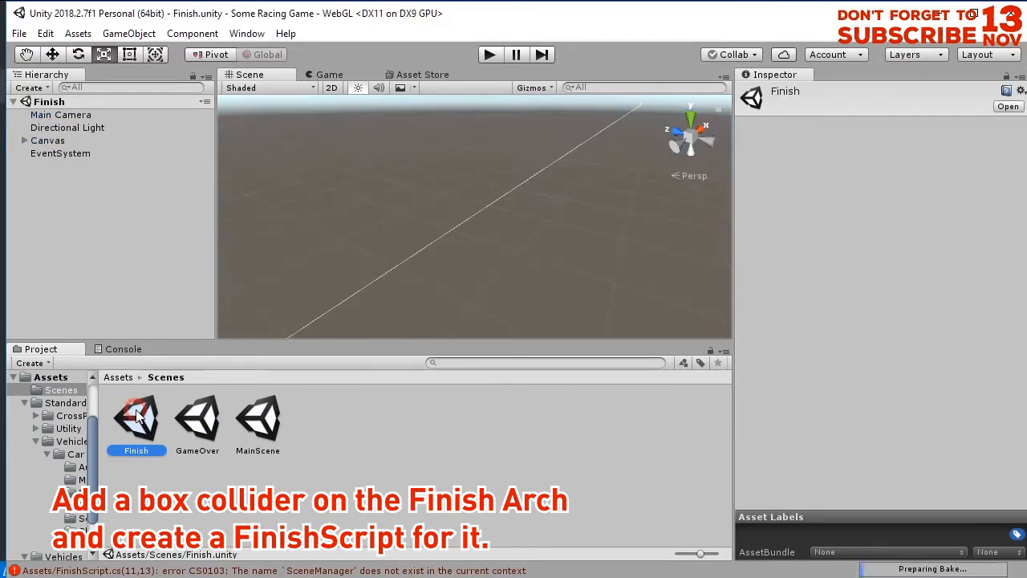
{"action": "left_click", "coordinate": [62, 154]}
{"action": "double_click", "coordinate": [63, 154]}
{"action": "left_click_drag", "start_coordinate": [582, 252], "coordinate": [450, 169], "text": "alt"}
{"action": "left_click_drag", "start_coordinate": [810, 320], "coordinate": [494, 319]}
{"action": "type", "text": "FINISH"}
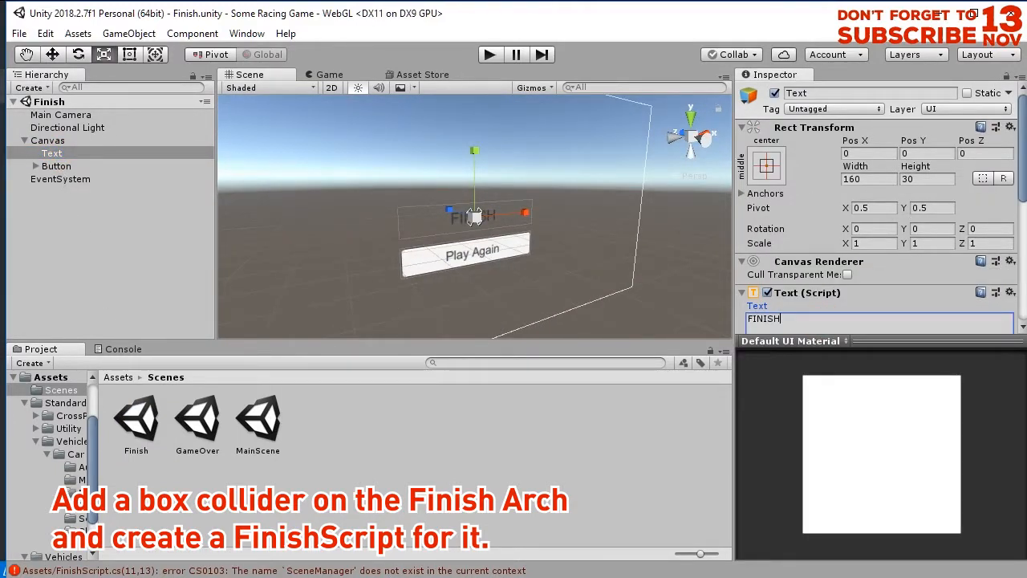
Copy the "using UnityEngine.SceneManagement;" line from WaterScript and add it below the other using lines in FinishScript.
{"action": "key", "text": "alt+Tab"}
{"action": "left_click", "coordinate": [270, 147]}
{"action": "left_click", "coordinate": [93, 78]}
{"action": "left_click_drag", "start_coordinate": [300, 148], "coordinate": [74, 146]}
{"action": "right_click", "coordinate": [213, 150]}
{"action": "left_click", "coordinate": [253, 364]}
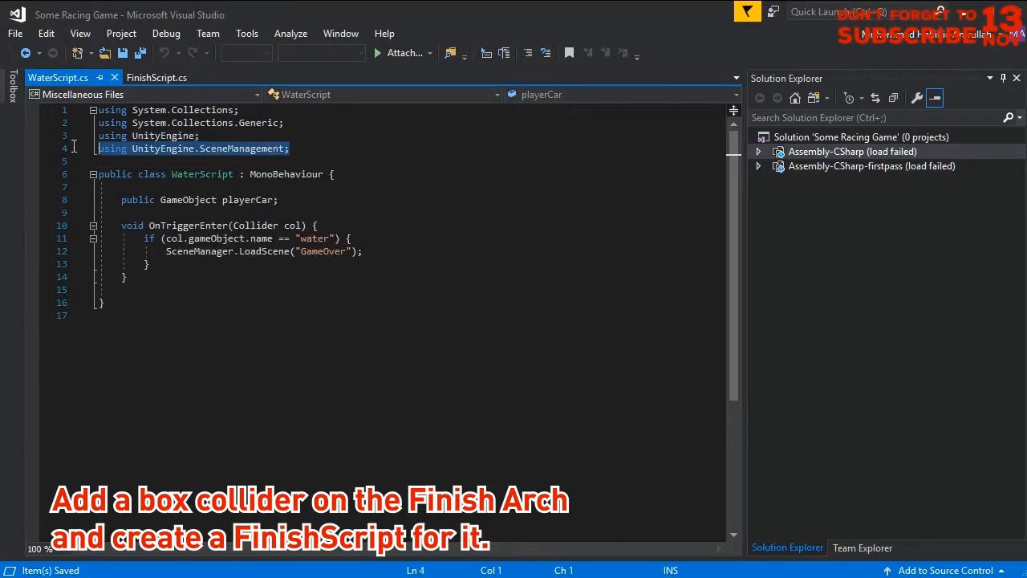
{"action": "left_click", "coordinate": [156, 78]}
{"action": "left_click", "coordinate": [230, 135]}
{"action": "key", "text": "Return"}
Open MainScene in Unity, play-test by driving the car around the track to the finish arch, and stop play mode.
{"action": "key", "text": "alt+Tab"}
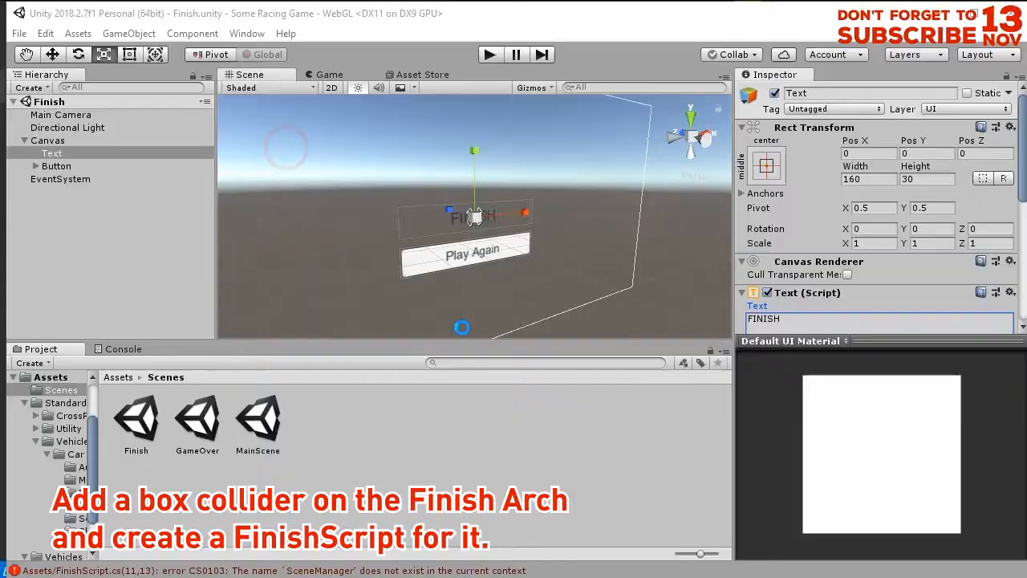
{"action": "double_click", "coordinate": [265, 425]}
{"action": "left_click", "coordinate": [489, 54]}
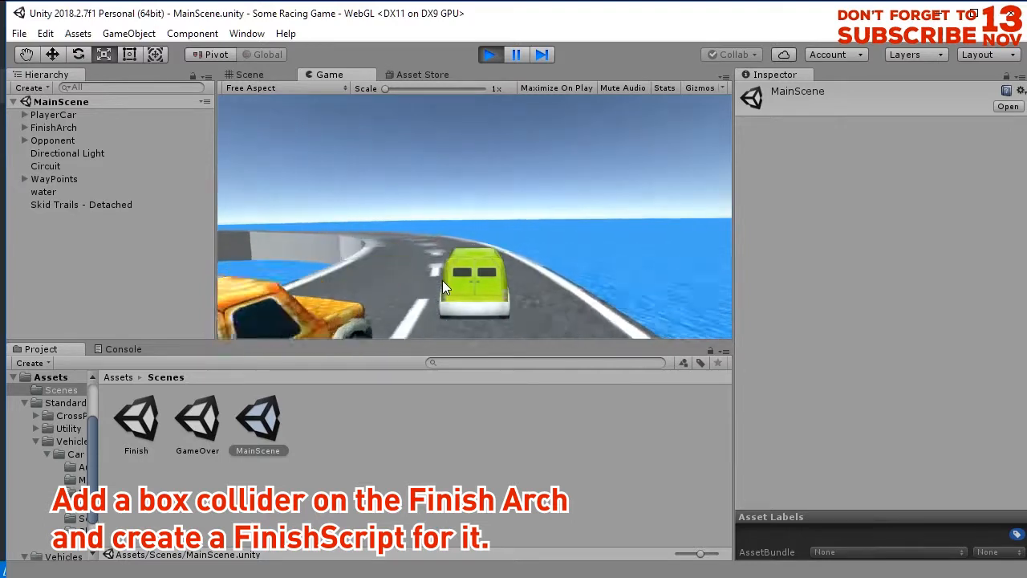
{"action": "key", "text": "Up"}
{"action": "key", "text": "Left"}
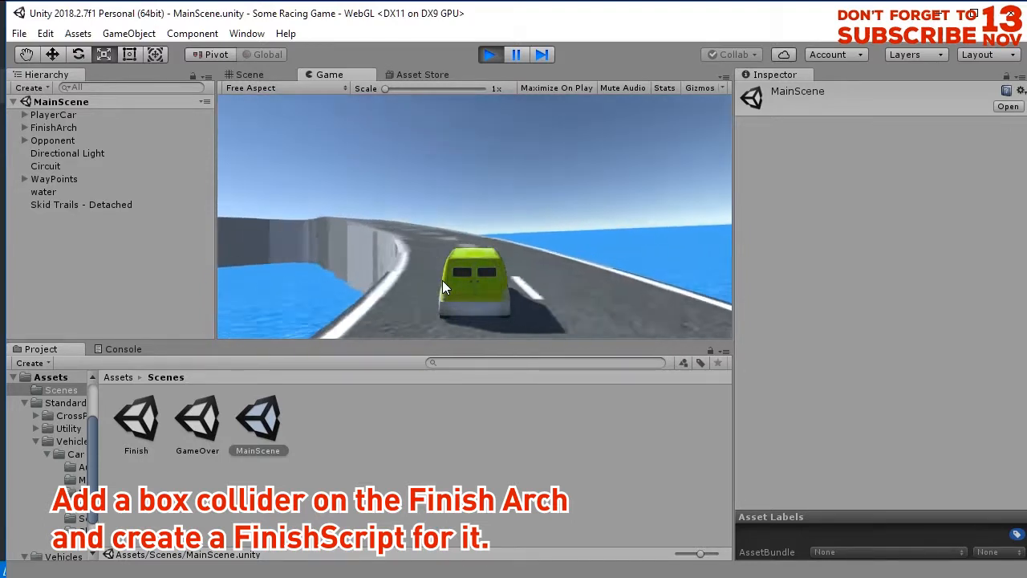
{"action": "key", "text": "Up"}
{"action": "key", "text": "Left"}
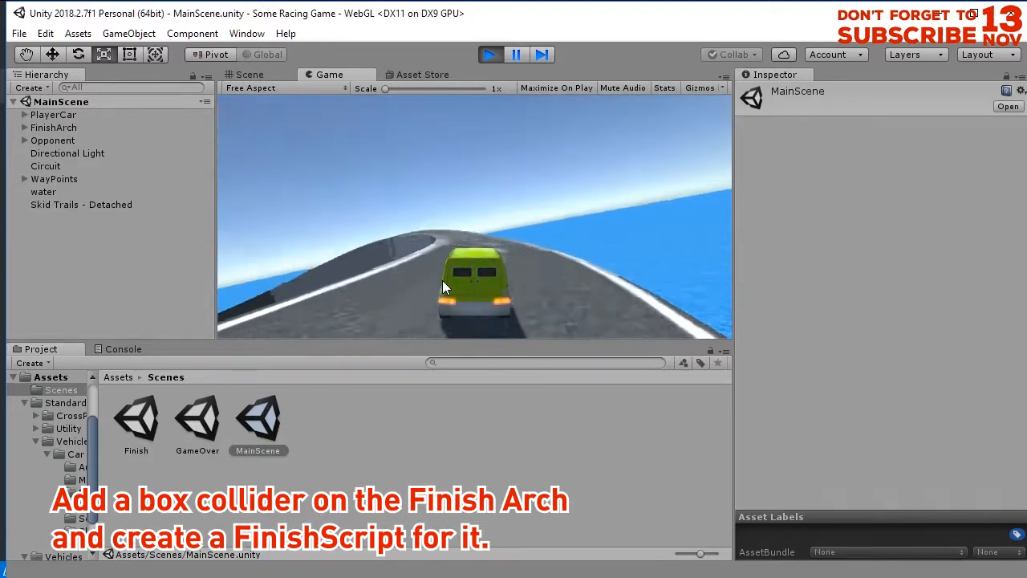
{"action": "key", "text": "Up"}
{"action": "key", "text": "Left"}
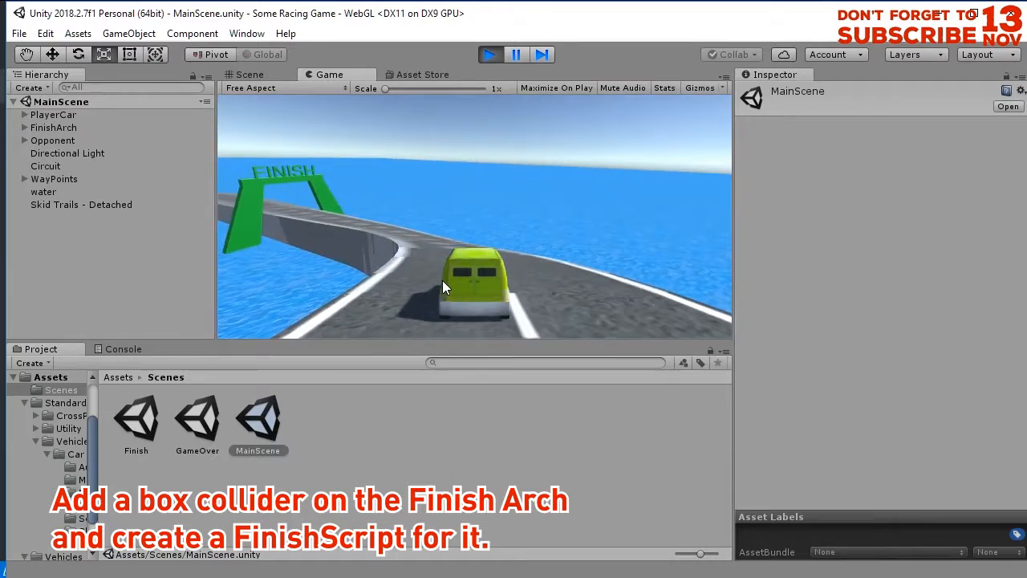
{"action": "key", "text": "Up"}
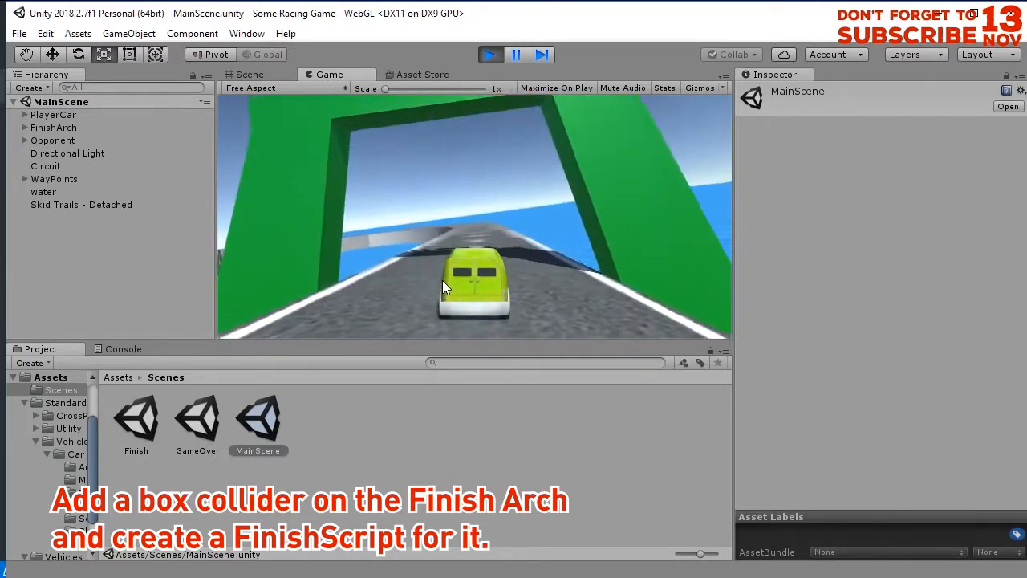
{"action": "left_click", "coordinate": [491, 54]}
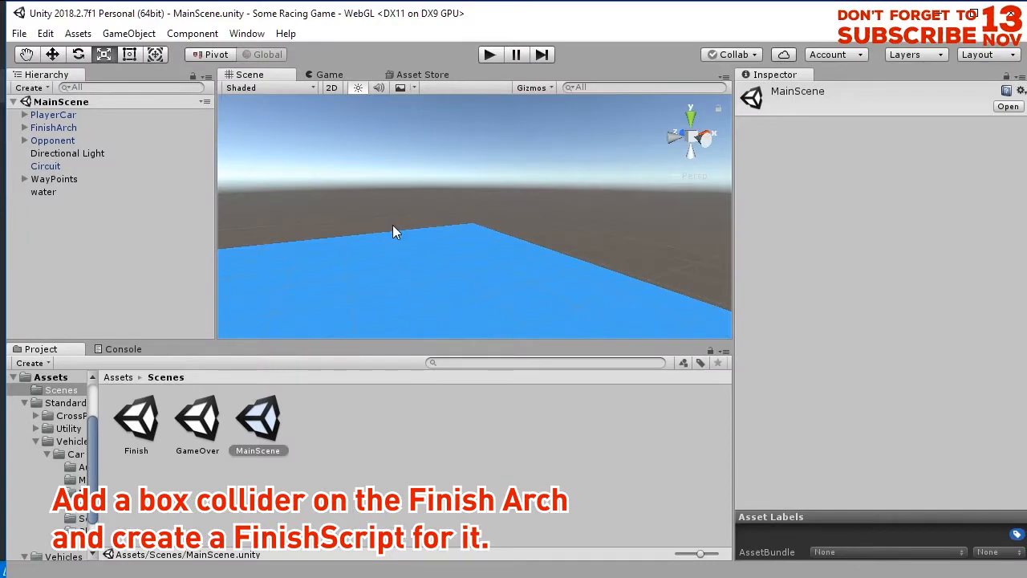
Enable Is Trigger on the Box Collider of FinishArch's child GameObject and start play mode.
{"action": "double_click", "coordinate": [58, 129]}
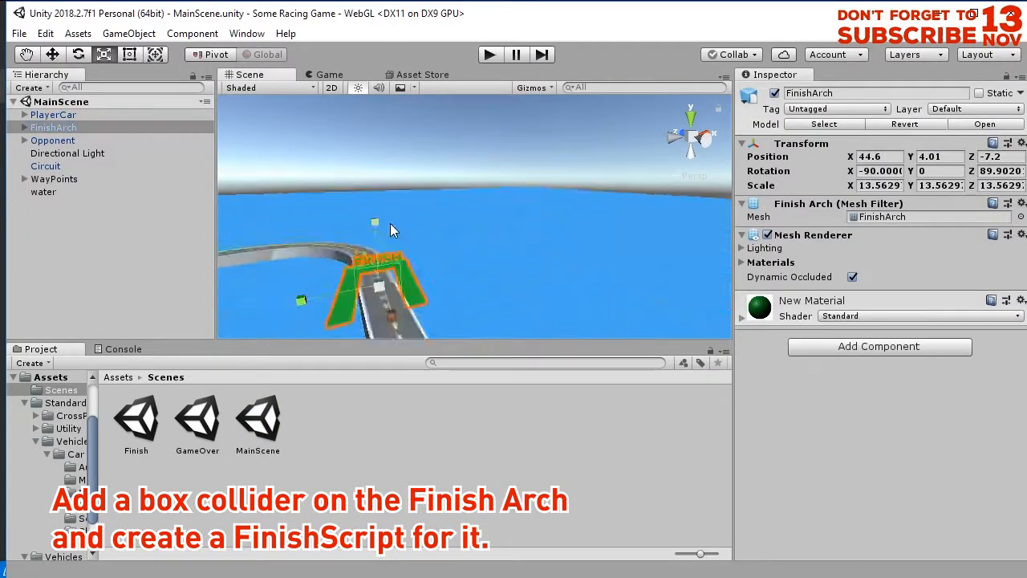
{"action": "left_click_drag", "start_coordinate": [390, 224], "coordinate": [482, 254], "text": "alt"}
{"action": "scroll", "coordinate": [484, 251], "scroll_direction": "up", "scroll_amount": 5}
{"action": "left_click", "coordinate": [24, 128]}
{"action": "left_click", "coordinate": [66, 141]}
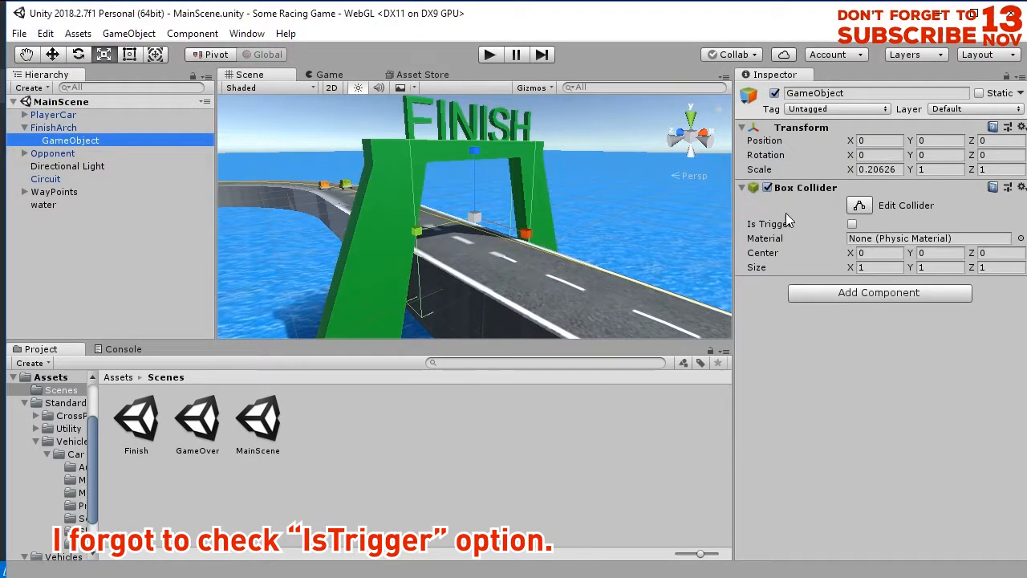
{"action": "left_click", "coordinate": [853, 225]}
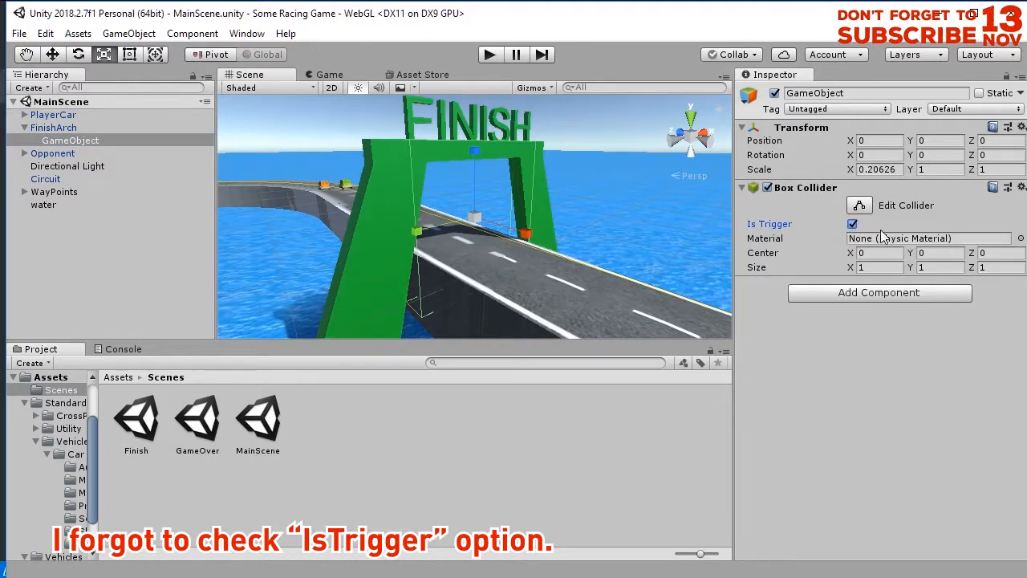
{"action": "left_click", "coordinate": [489, 55]}
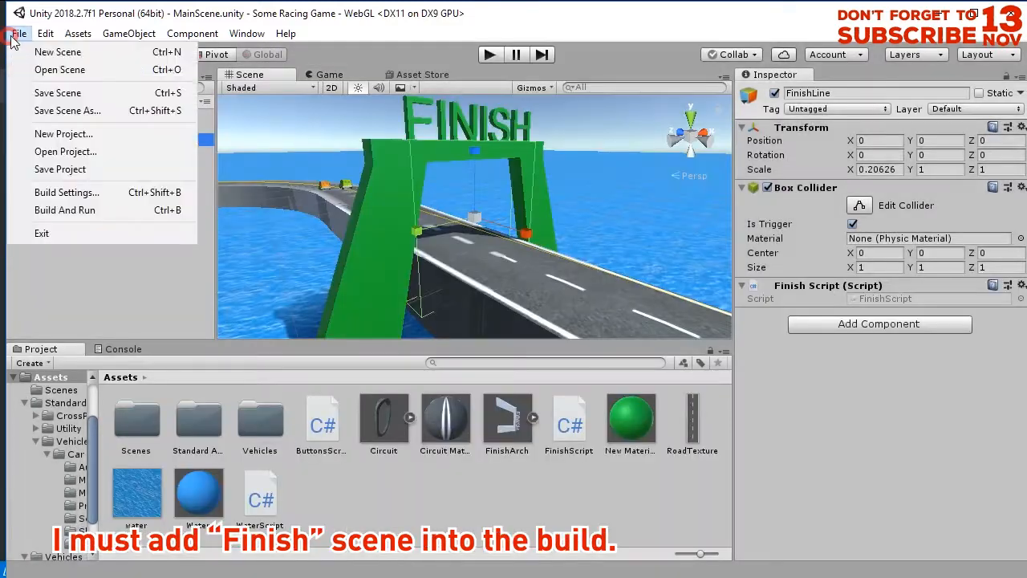
Open the build settings for adding the Finish scene to the build.
{"action": "left_click", "coordinate": [49, 192]}
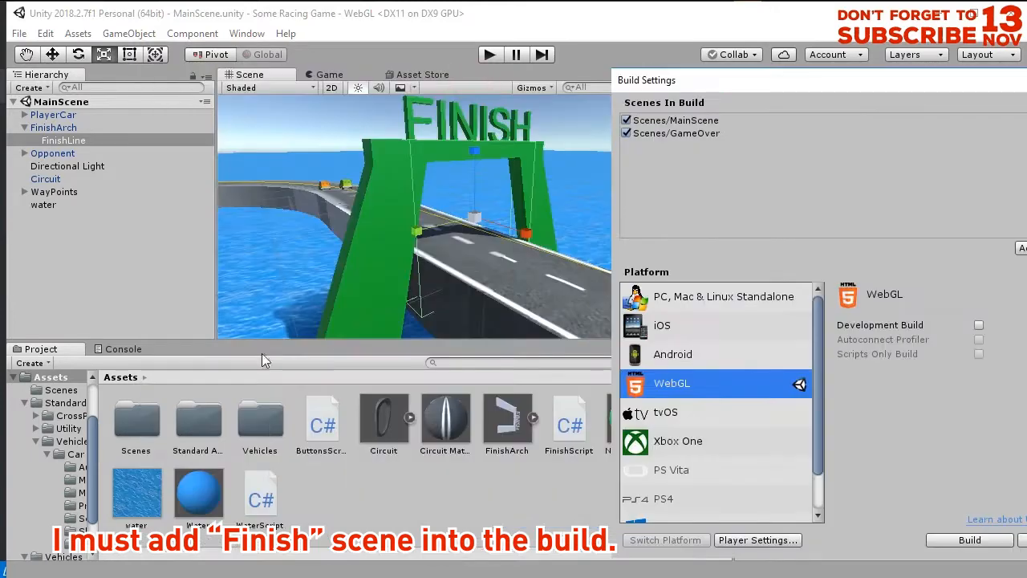
Remove the Finish Script component from the FinishLine object under FinishArch.
{"action": "left_click", "coordinate": [63, 244]}
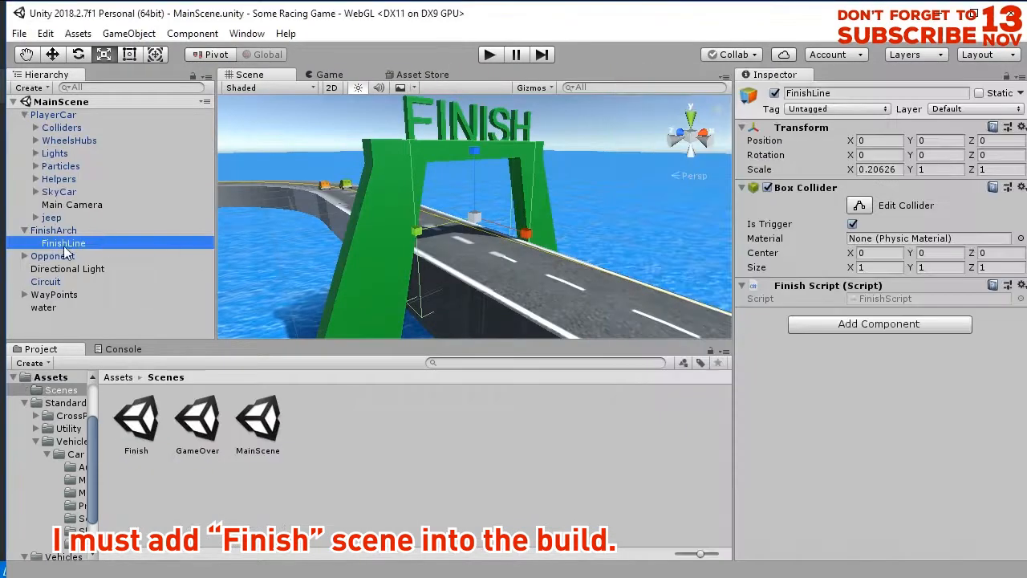
{"action": "left_click", "coordinate": [1022, 285]}
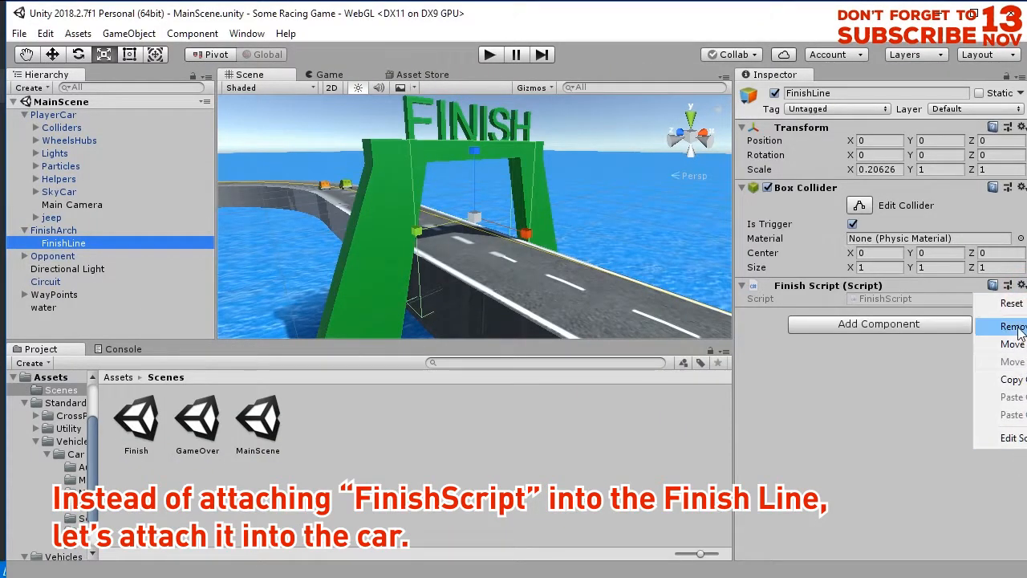
{"action": "left_click", "coordinate": [1000, 326]}
Save MainScene and attach FinishScript from the Assets folder to the PlayerCar object.
{"action": "left_click", "coordinate": [50, 115]}
{"action": "key", "text": "ctrl+s"}
{"action": "left_click", "coordinate": [118, 378]}
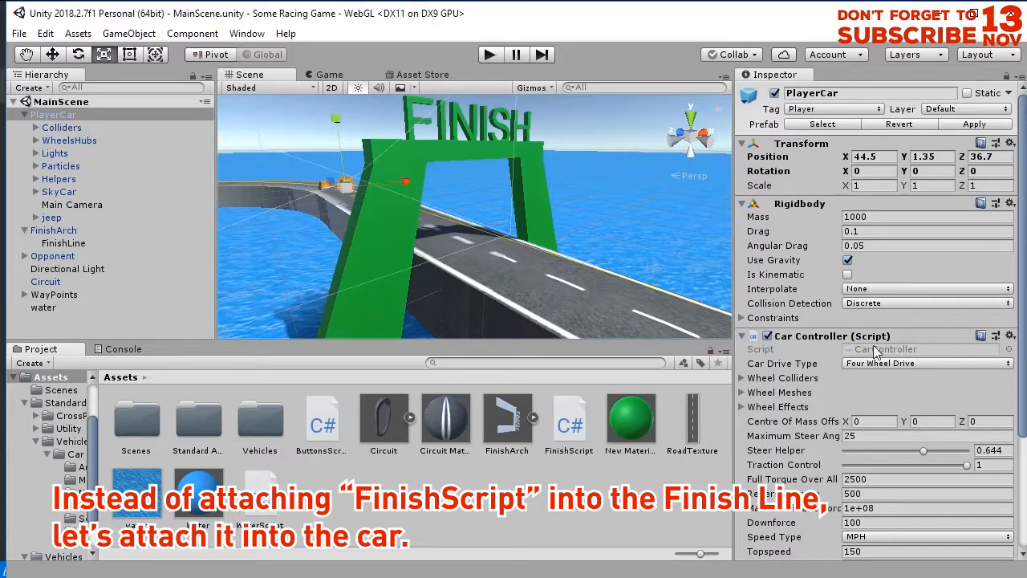
{"action": "left_click_drag", "start_coordinate": [1021, 388], "coordinate": [1020, 514]}
{"action": "left_click", "coordinate": [398, 516]}
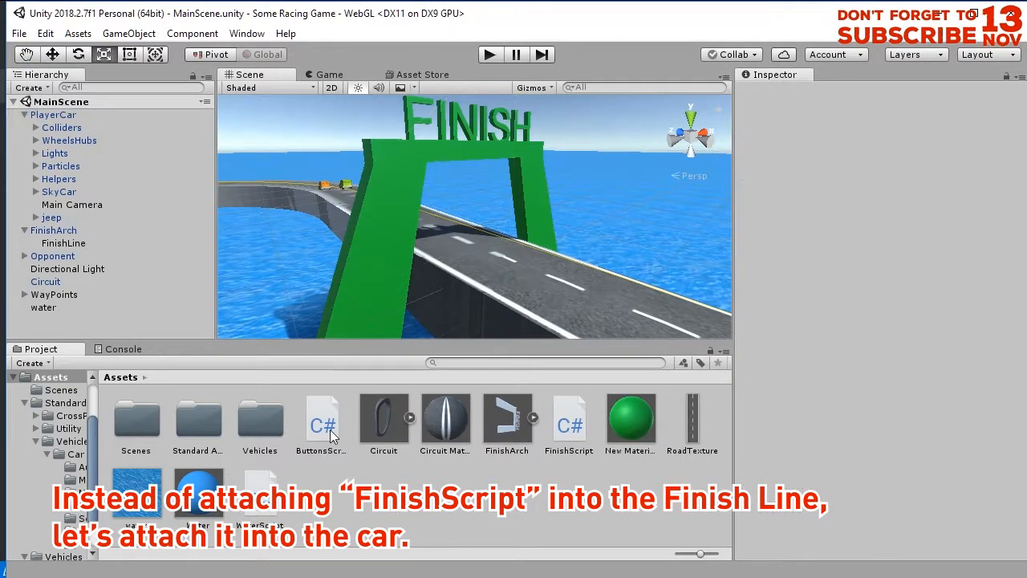
{"action": "left_click_drag", "start_coordinate": [449, 530], "coordinate": [66, 121]}
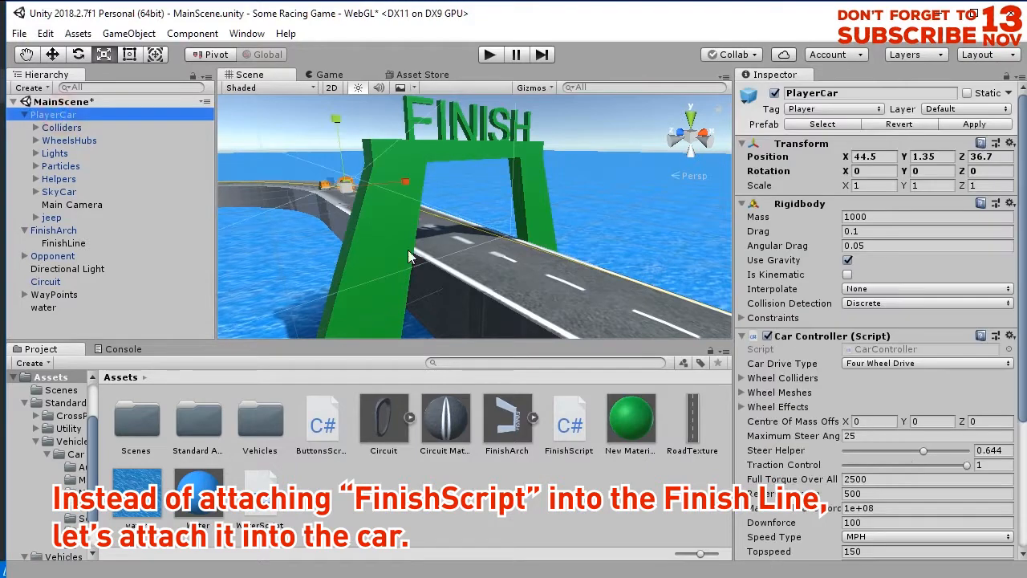
Copy the name of the FinishLine object under FinishArch for use in the script.
{"action": "left_click_drag", "start_coordinate": [1024, 398], "coordinate": [784, 523]}
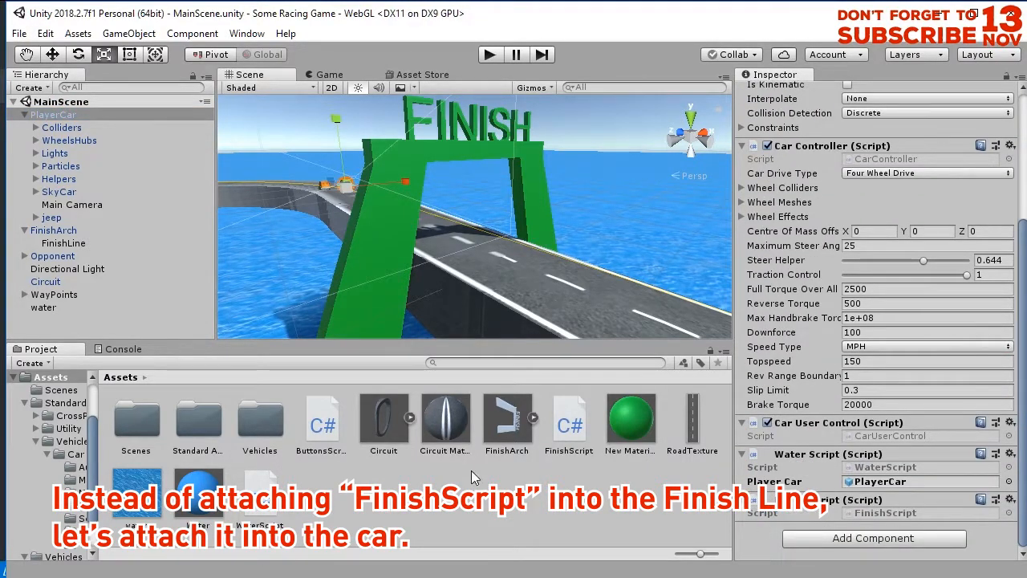
{"action": "left_click", "coordinate": [48, 296]}
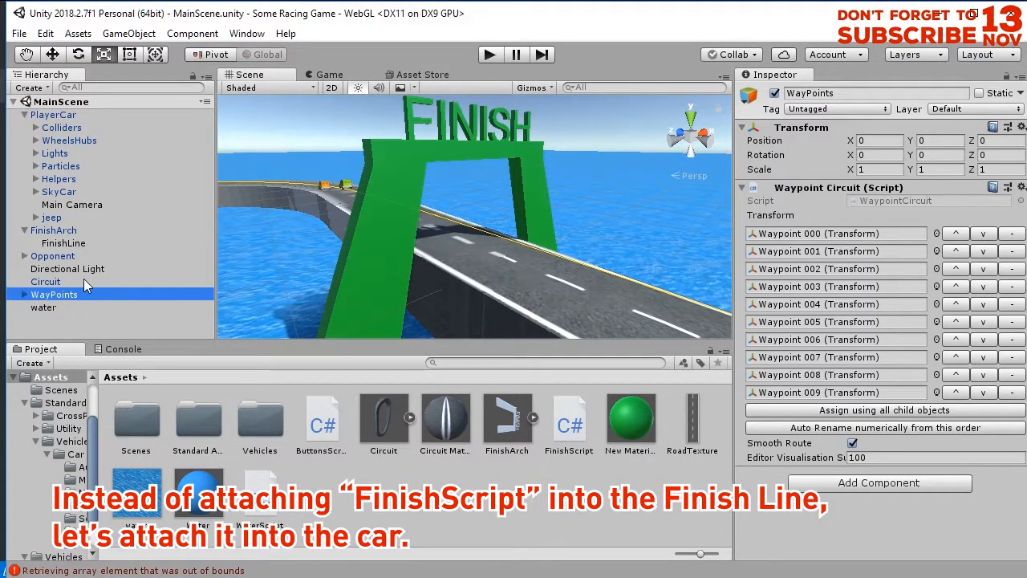
{"action": "left_click", "coordinate": [64, 243]}
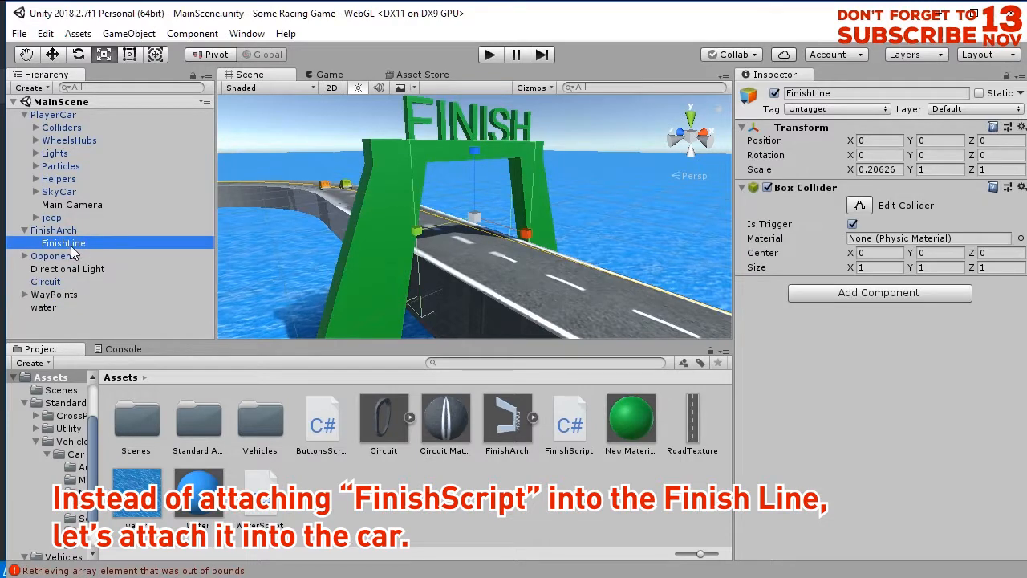
{"action": "left_click", "coordinate": [70, 246]}
{"action": "key", "text": "ctrl+c"}
{"action": "right_click", "coordinate": [95, 248]}
{"action": "left_click", "coordinate": [112, 274]}
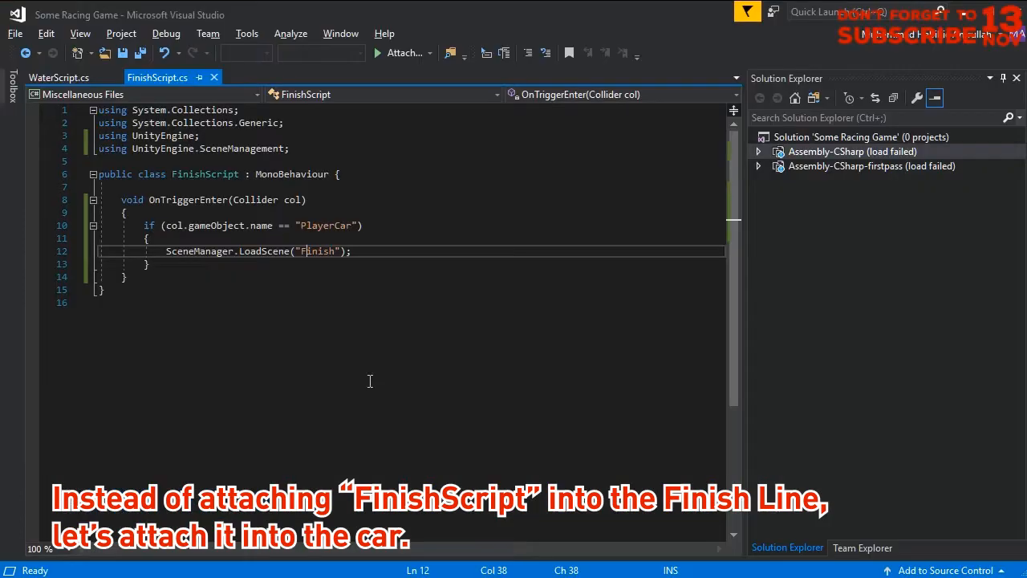
In Visual Studio, replace PlayerCar with the copied name FinishLine in the OnTriggerEnter name check of FinishScript.cs.
{"action": "double_click", "coordinate": [327, 225]}
{"action": "right_click", "coordinate": [332, 230]}
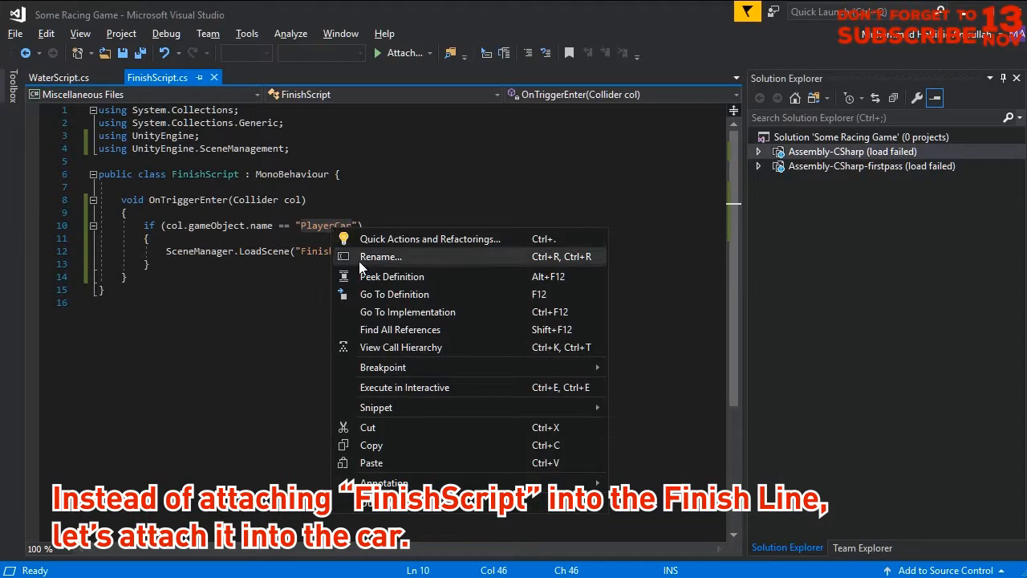
{"action": "left_click", "coordinate": [372, 462]}
{"action": "left_click", "coordinate": [318, 252]}
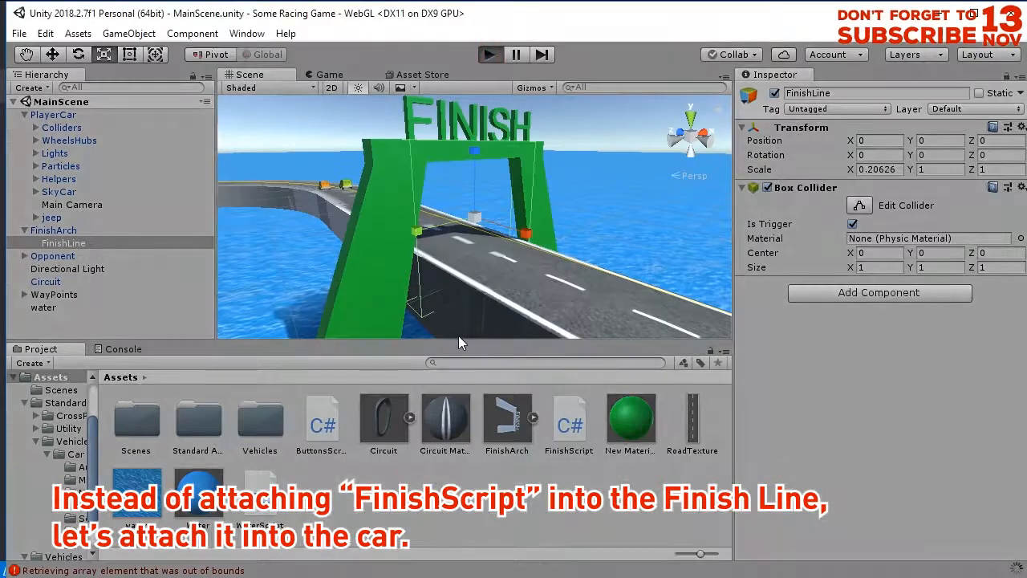
Play-test MainScene through the finish line and restart the race with Play Again in the Finish scene.
{"action": "key", "text": "ctrl+p"}
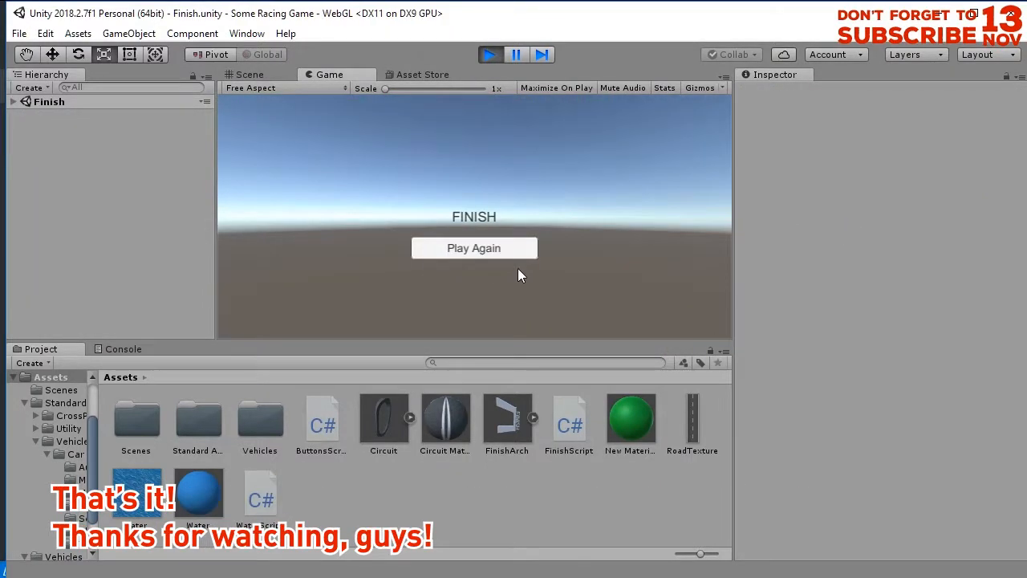
{"action": "left_click", "coordinate": [509, 254]}
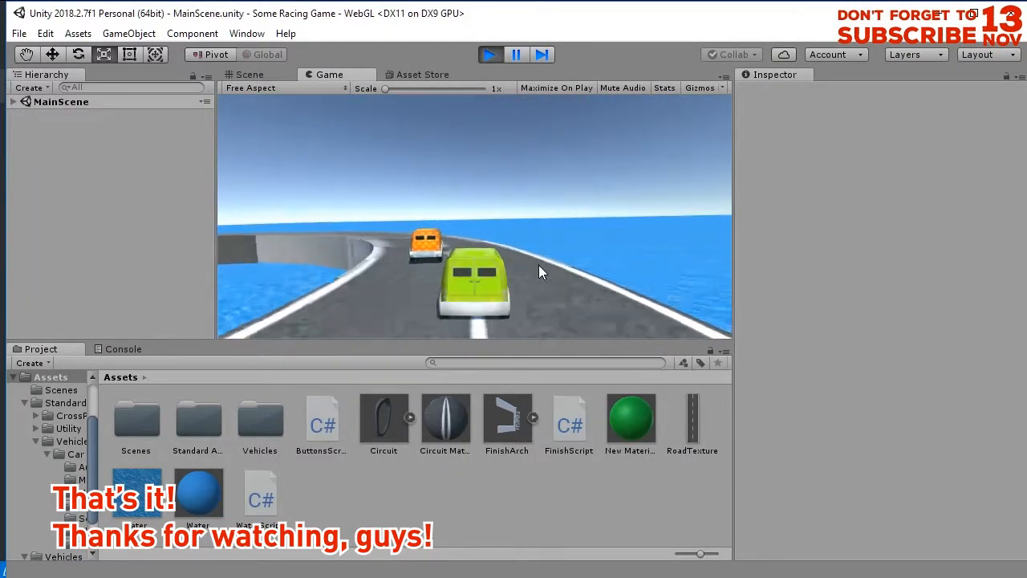